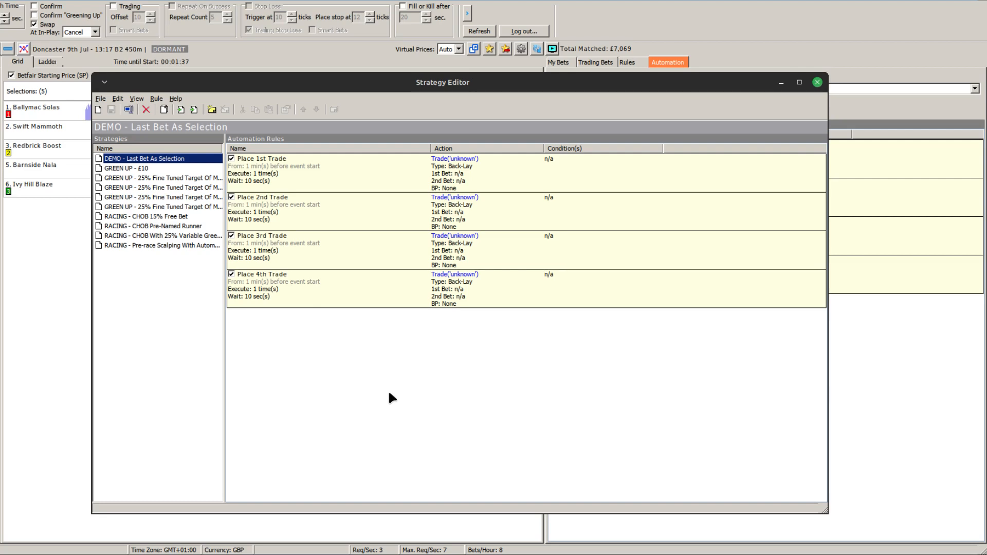
# Try setting the selection of the Place 1st Trade rule to By Stall Draw with stall draw number 4
pyautogui.click(334, 177)
pyautogui.doubleClick(333, 176)
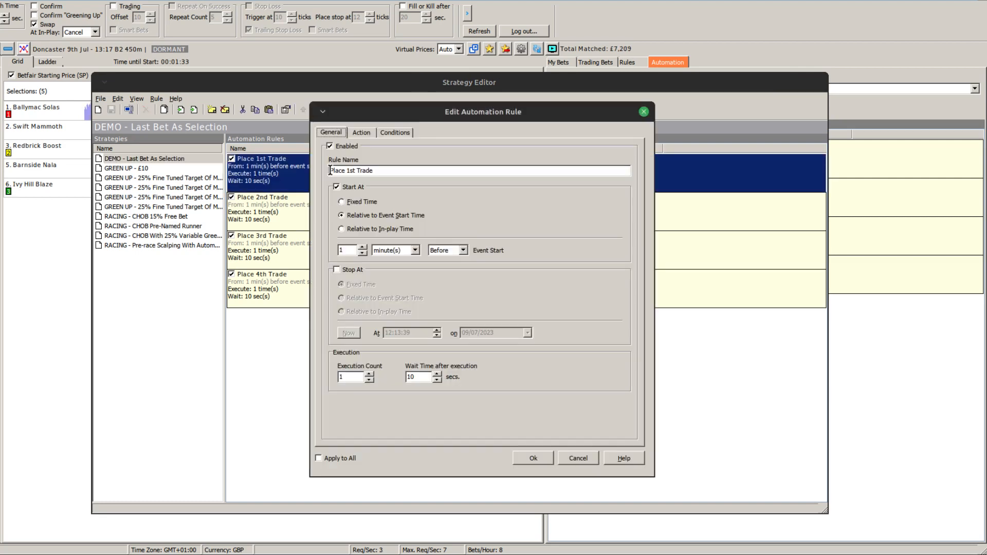
pyautogui.click(391, 134)
pyautogui.click(357, 132)
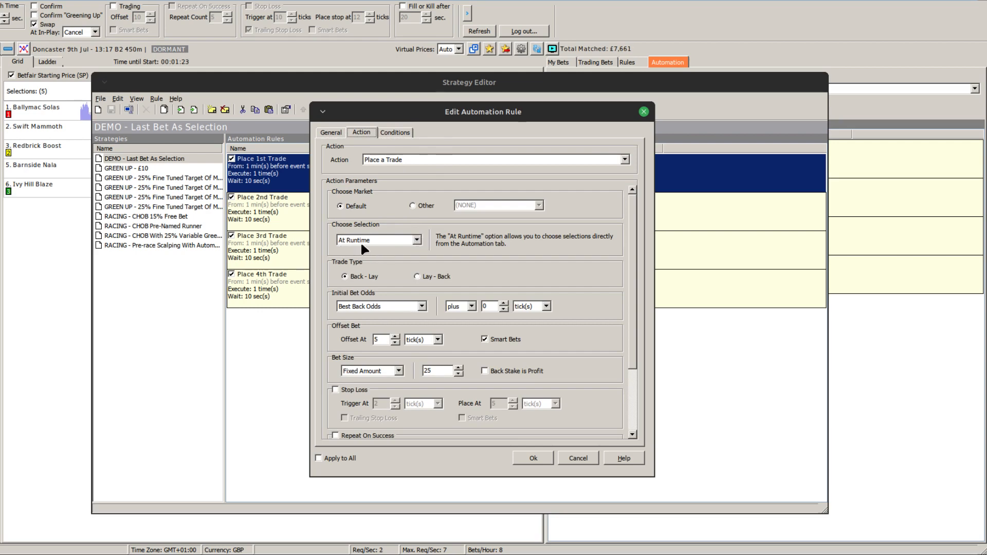
pyautogui.click(416, 240)
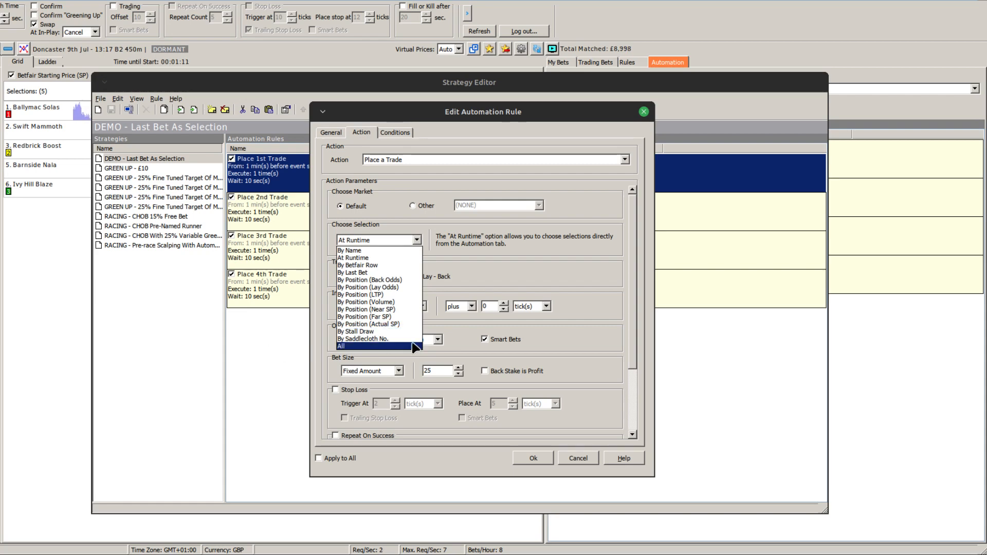
pyautogui.click(360, 331)
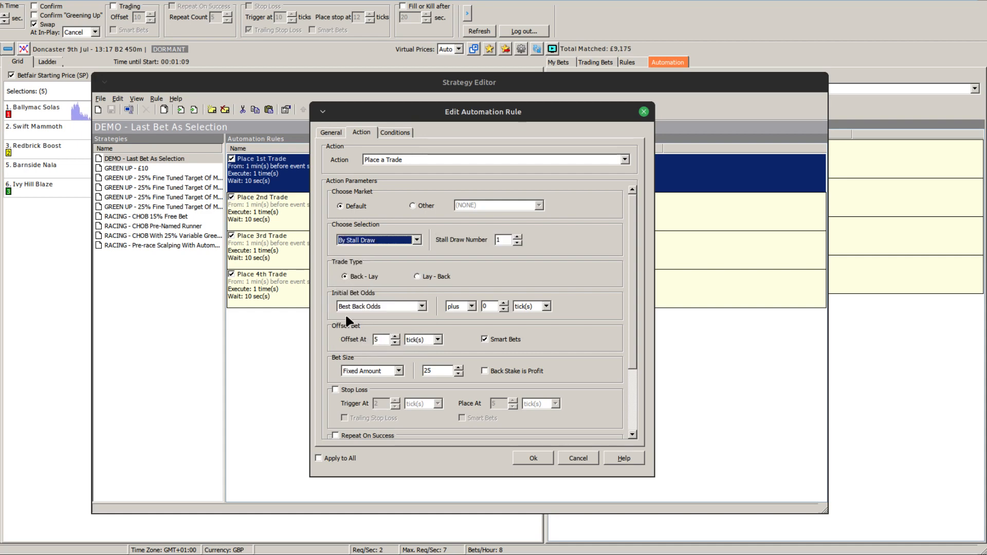
pyautogui.click(517, 237)
pyautogui.click(516, 236)
pyautogui.click(516, 236)
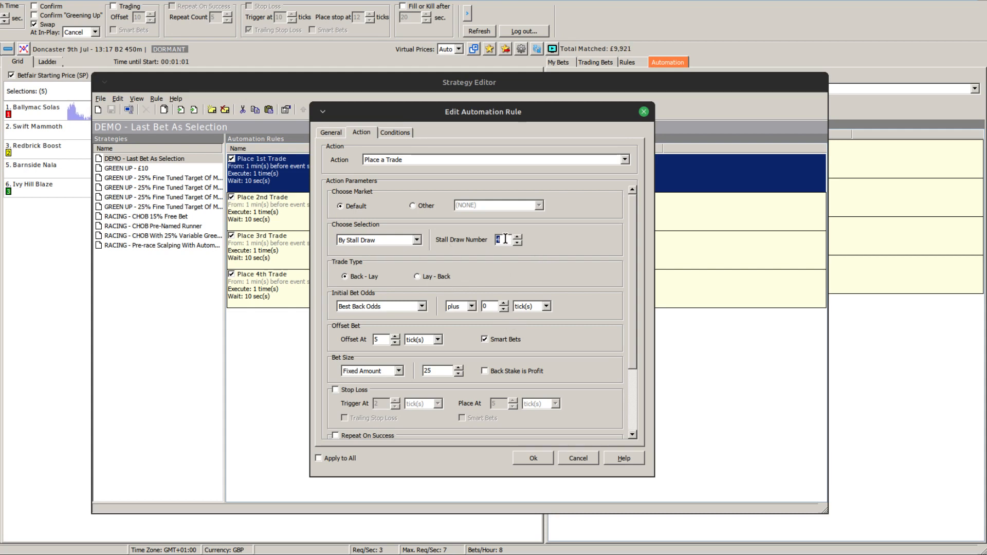
# Return the Place 1st Trade selection to At Runtime and discard the rule edits
pyautogui.click(366, 240)
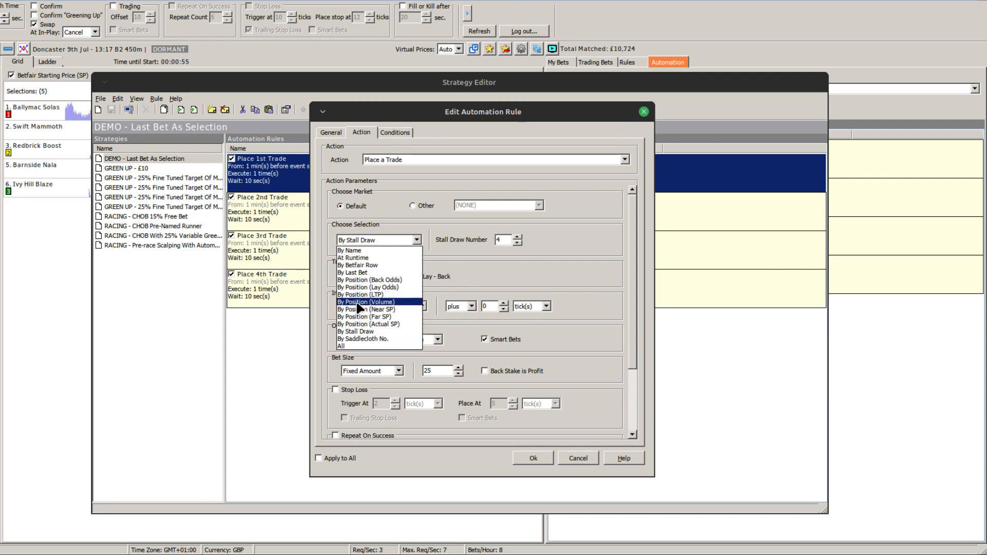
pyautogui.click(374, 258)
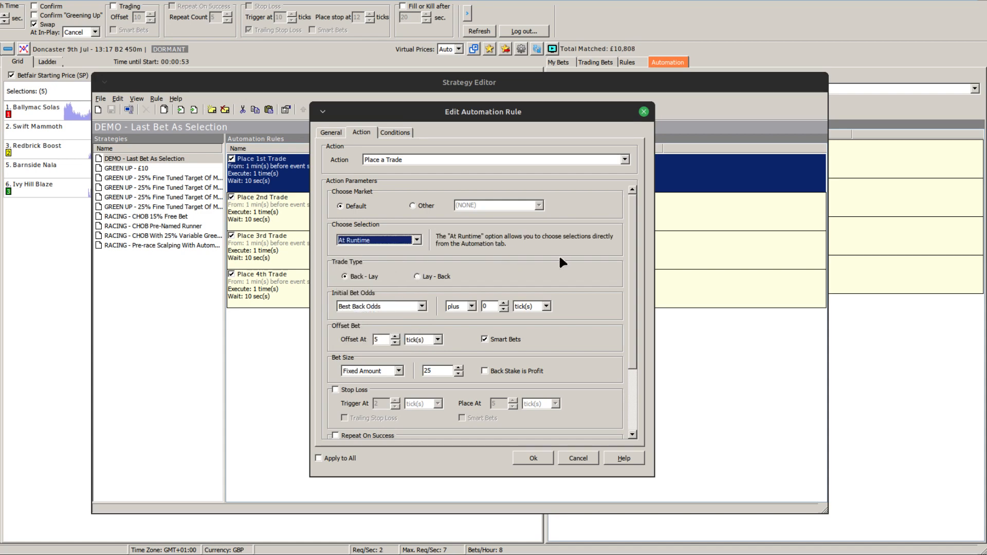
pyautogui.click(571, 455)
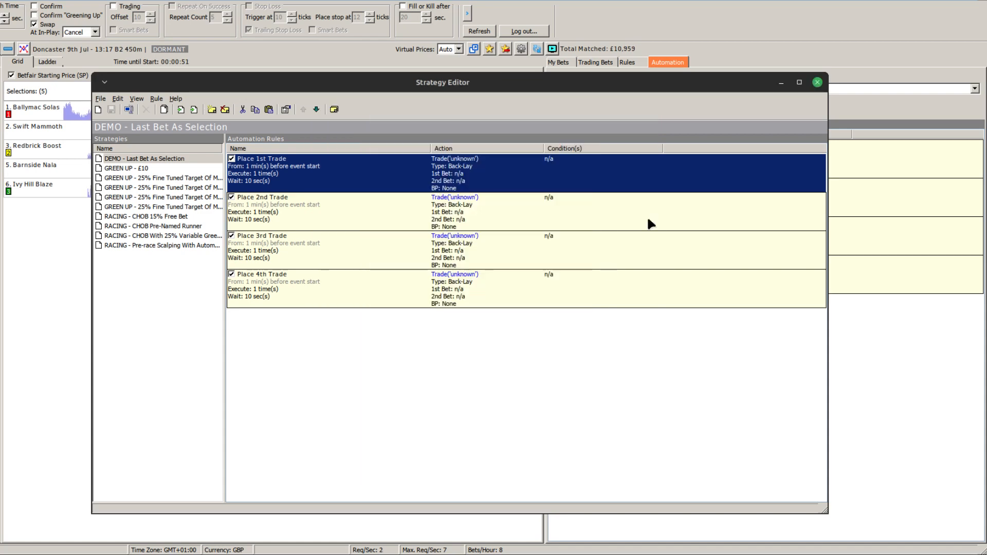
# Close the strategy editor and assign 1. Ballymac Solas as the runtime selection for all four trade rules
pyautogui.click(817, 82)
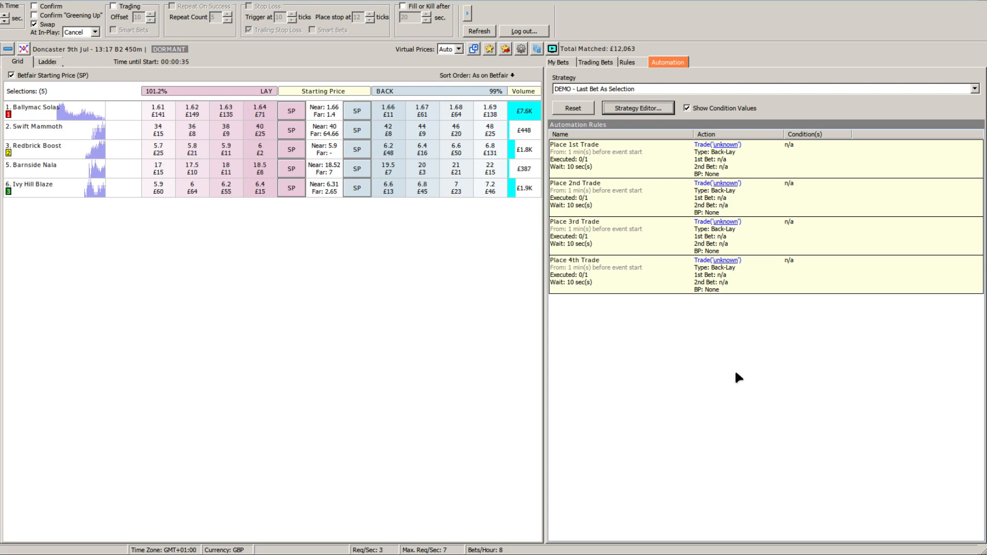
pyautogui.click(728, 148)
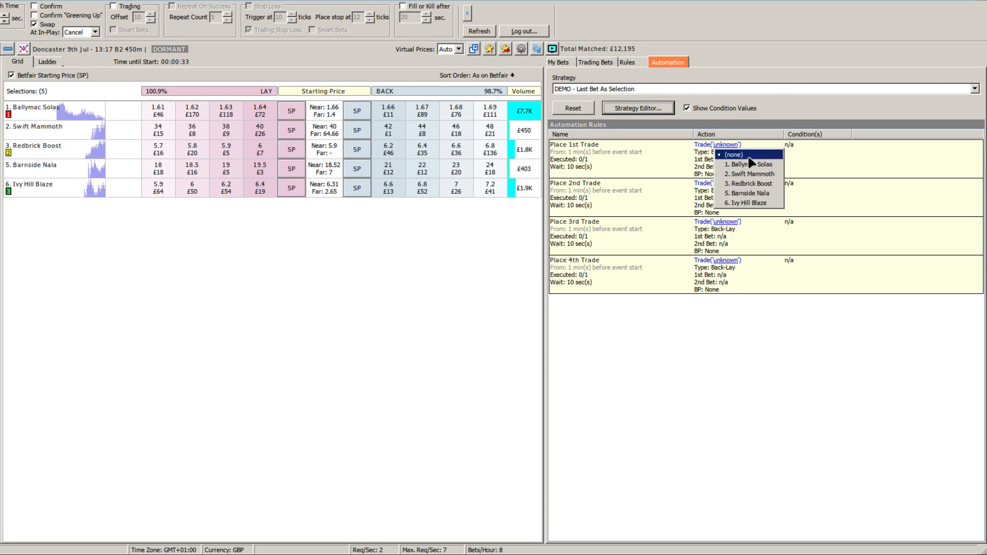
pyautogui.click(748, 161)
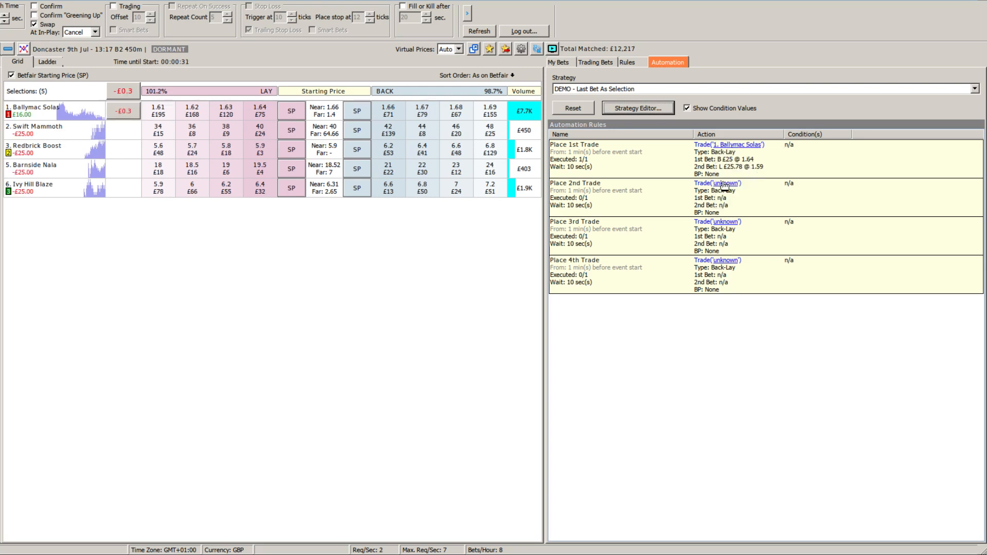
pyautogui.click(728, 184)
pyautogui.click(735, 198)
pyautogui.click(726, 225)
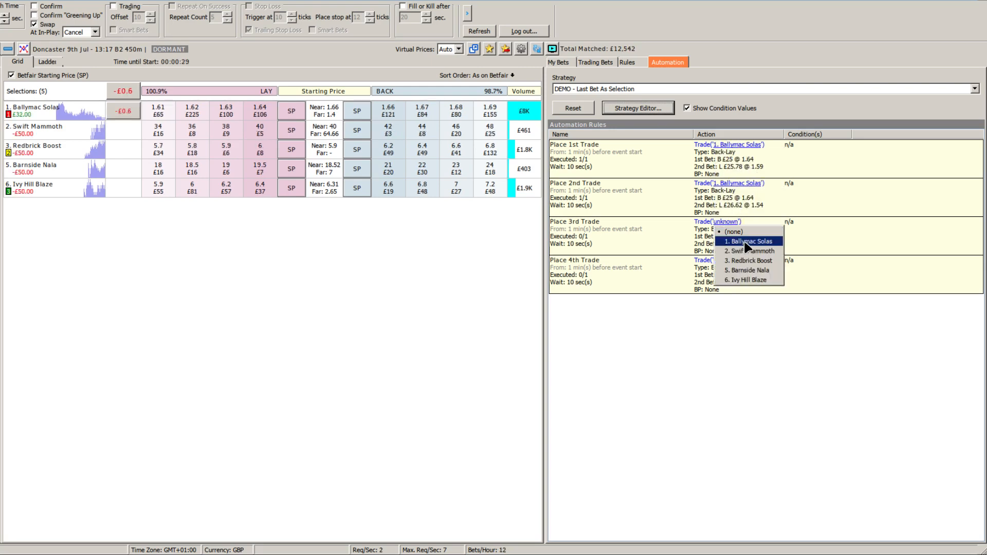
pyautogui.click(748, 241)
pyautogui.click(727, 260)
pyautogui.click(751, 280)
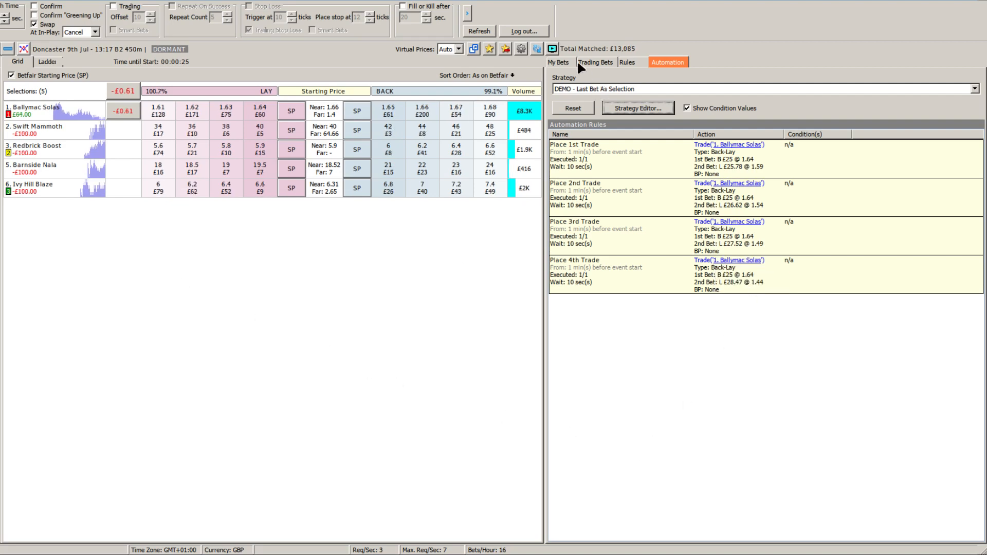
# Check the unmatched and matched bets placed by the four trades, and return to the automation rules
pyautogui.click(563, 61)
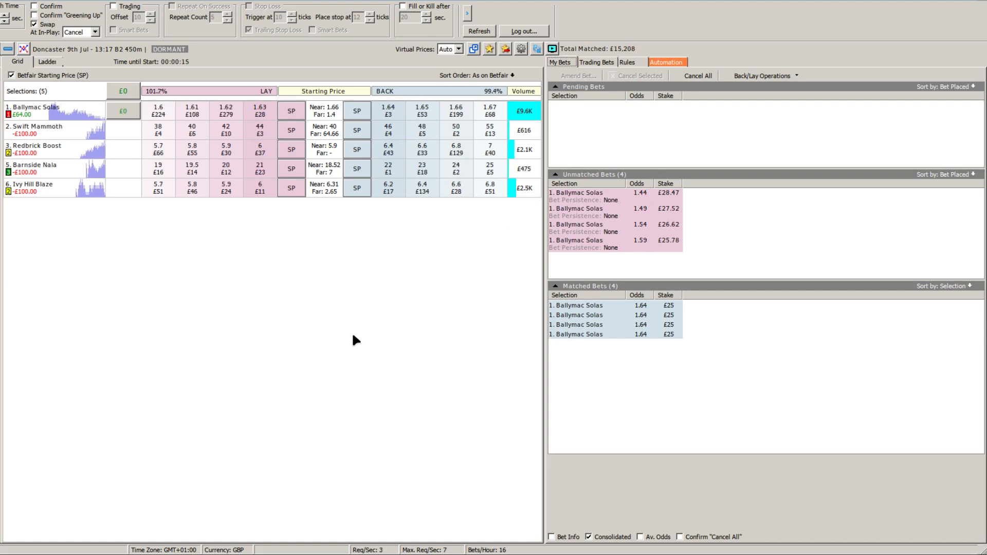
pyautogui.click(666, 61)
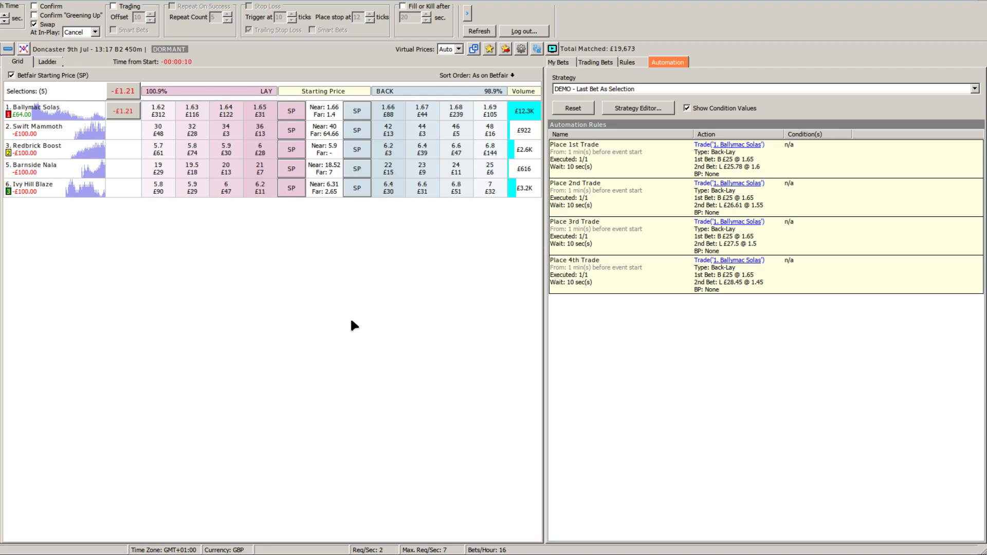
# Set the selection of the Place 2nd Trade rule to By Last Bet in the strategy editor
pyautogui.click(638, 108)
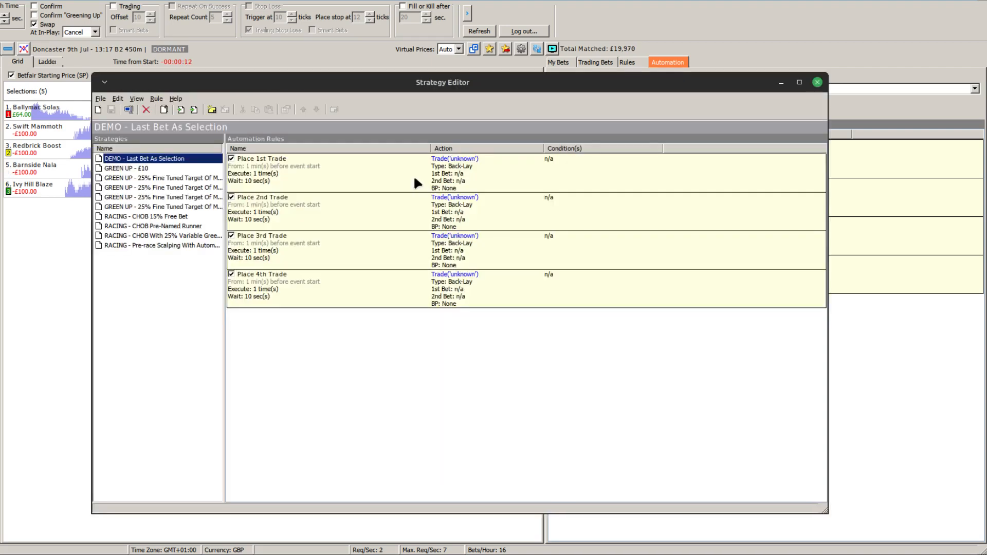
pyautogui.doubleClick(324, 208)
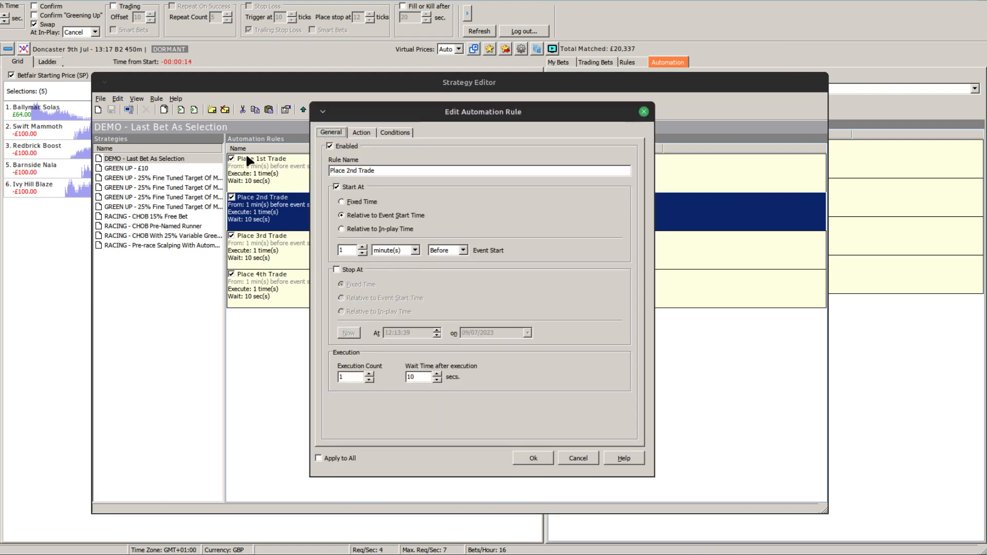
pyautogui.click(360, 131)
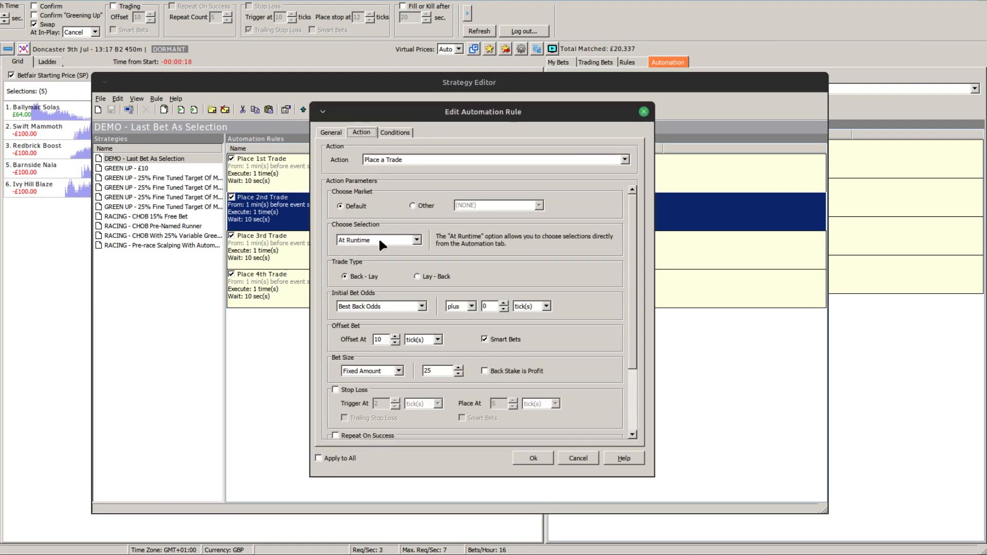
pyautogui.click(380, 240)
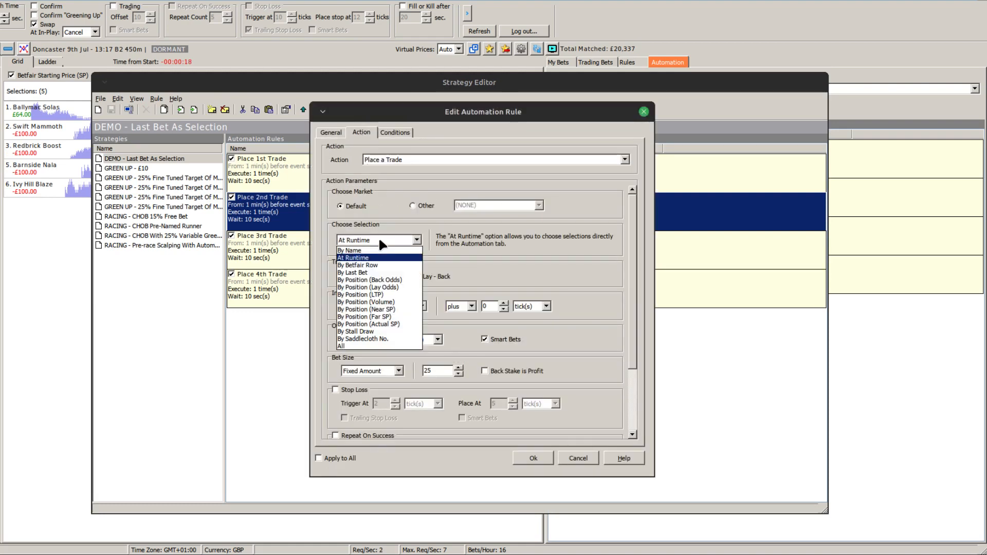
pyautogui.click(359, 272)
pyautogui.click(530, 458)
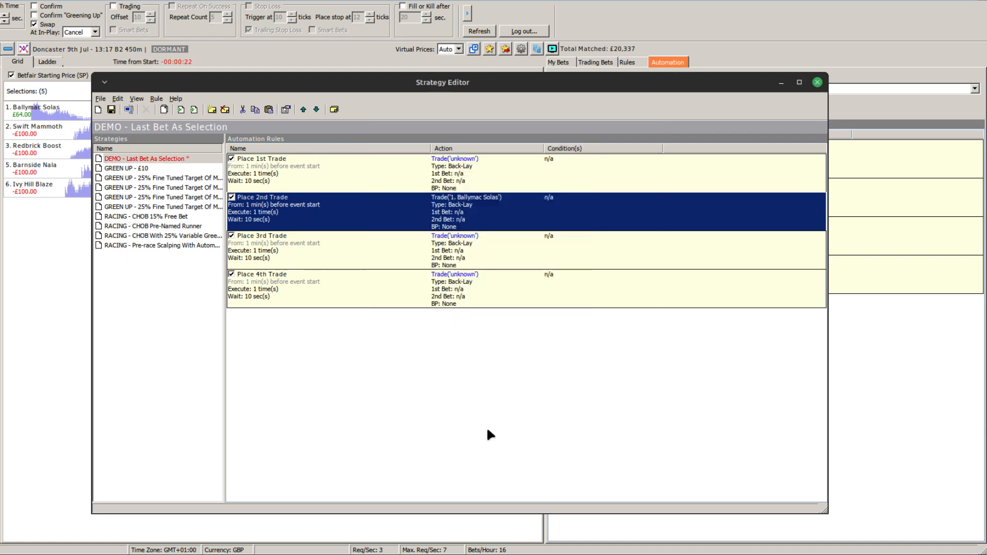
# Set the selection of the Place 3rd Trade rule to By Last Bet
pyautogui.click(309, 251)
pyautogui.doubleClick(312, 254)
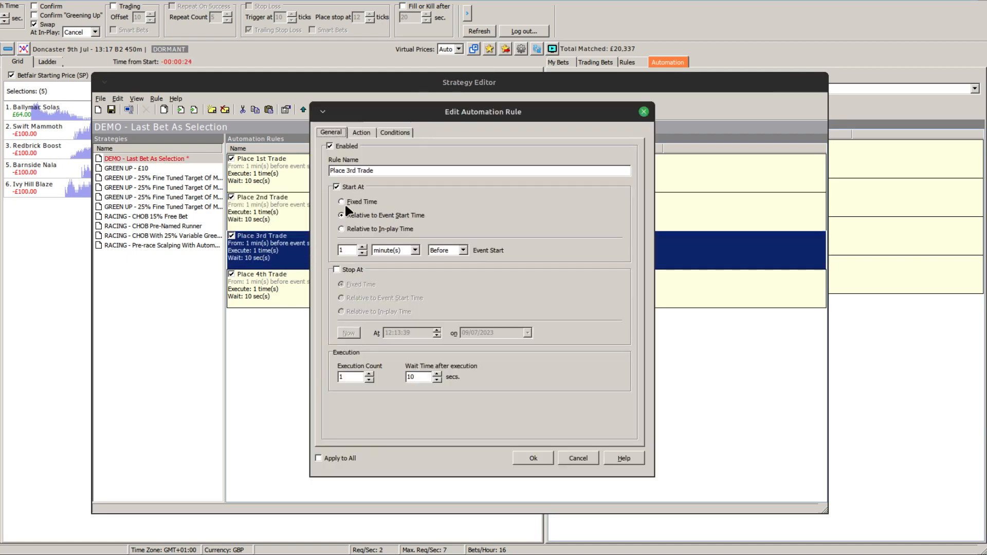
pyautogui.click(360, 133)
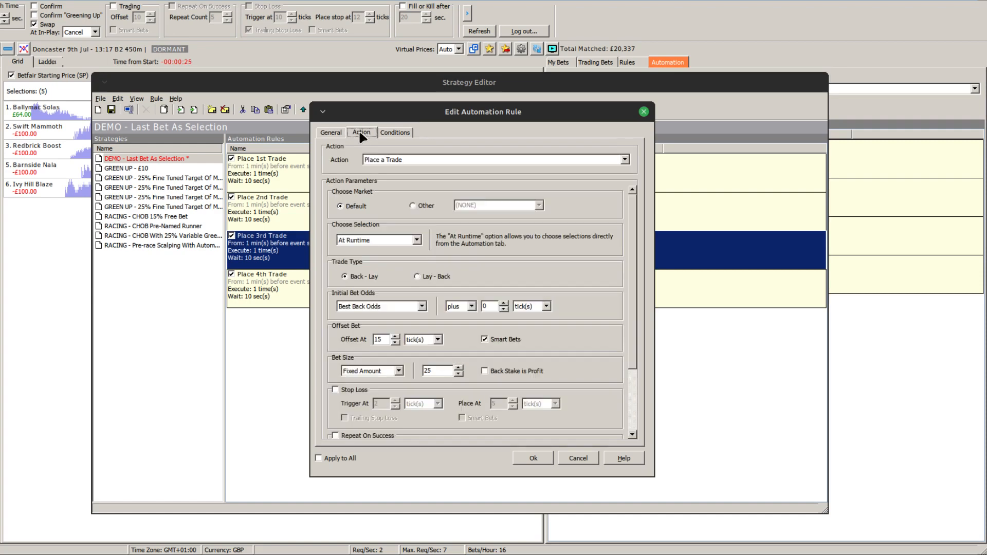
pyautogui.click(357, 240)
pyautogui.click(365, 271)
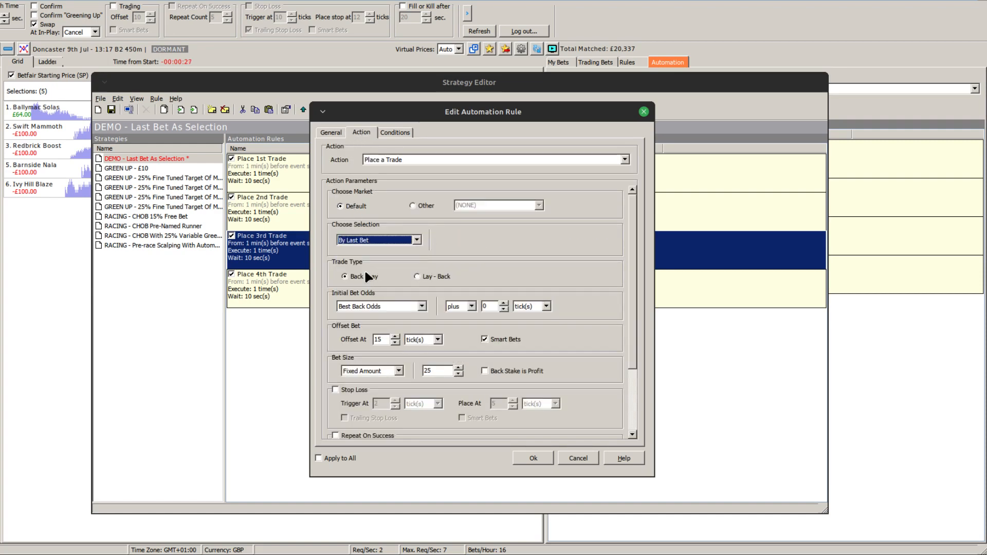
pyautogui.click(532, 459)
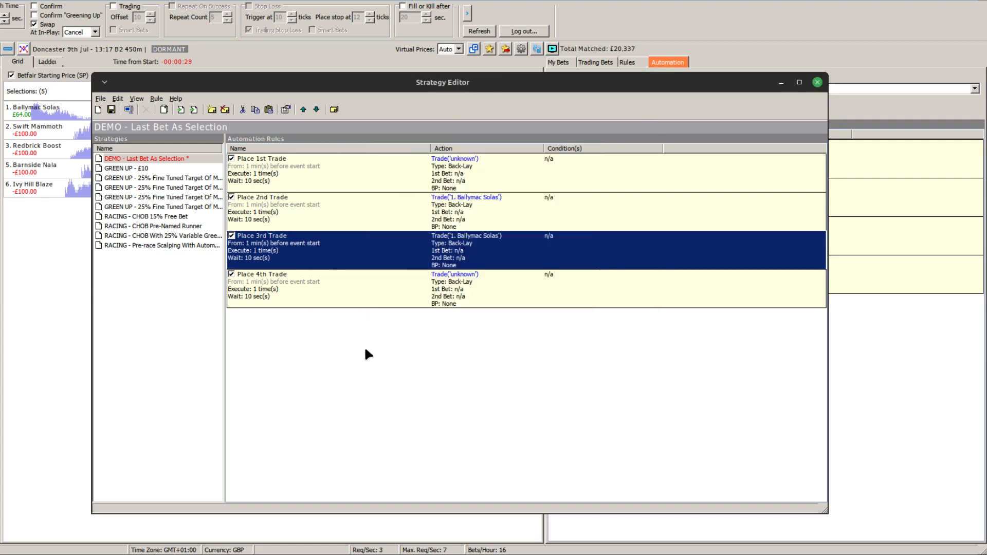
# Set the selection of the Place 4th Trade rule to By Last Bet
pyautogui.doubleClick(316, 286)
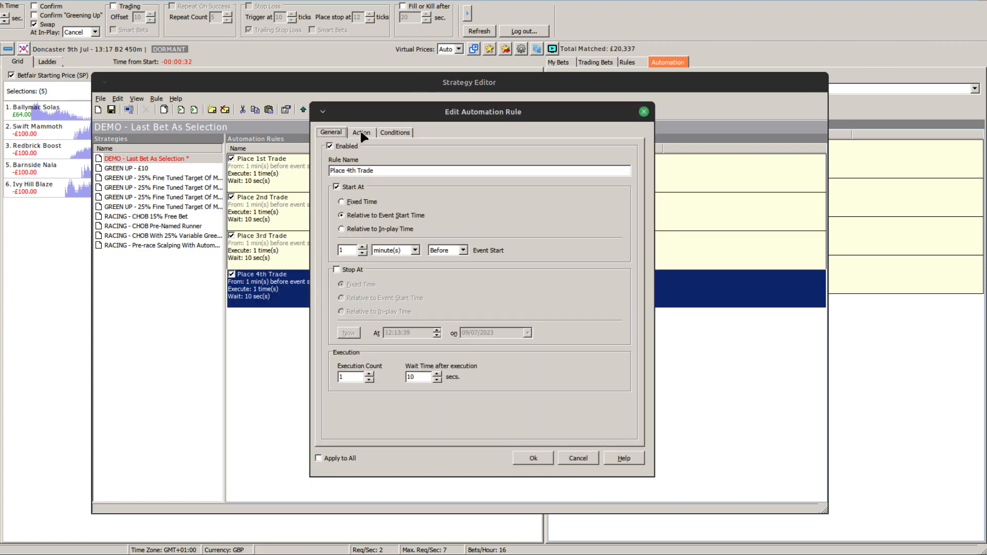
pyautogui.click(361, 133)
pyautogui.click(371, 240)
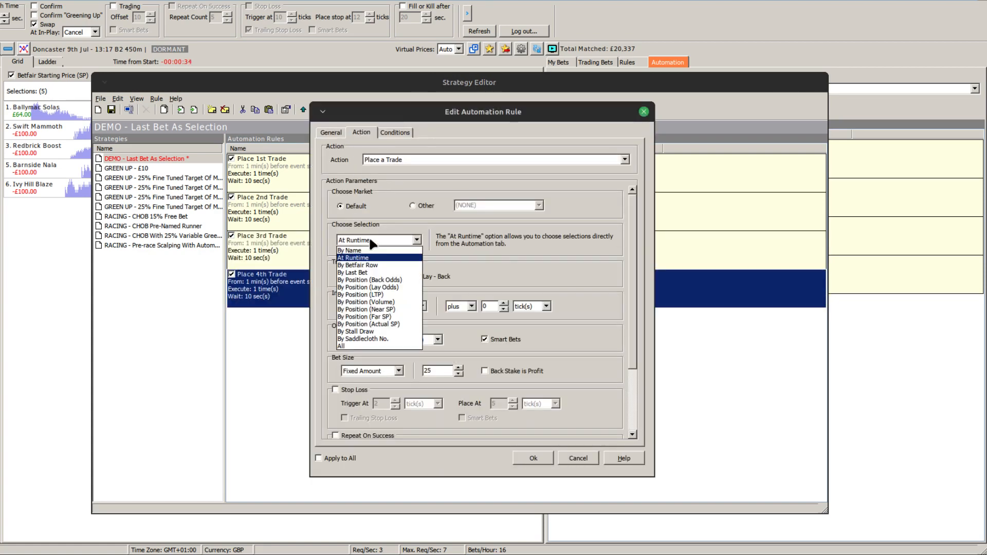
pyautogui.click(362, 271)
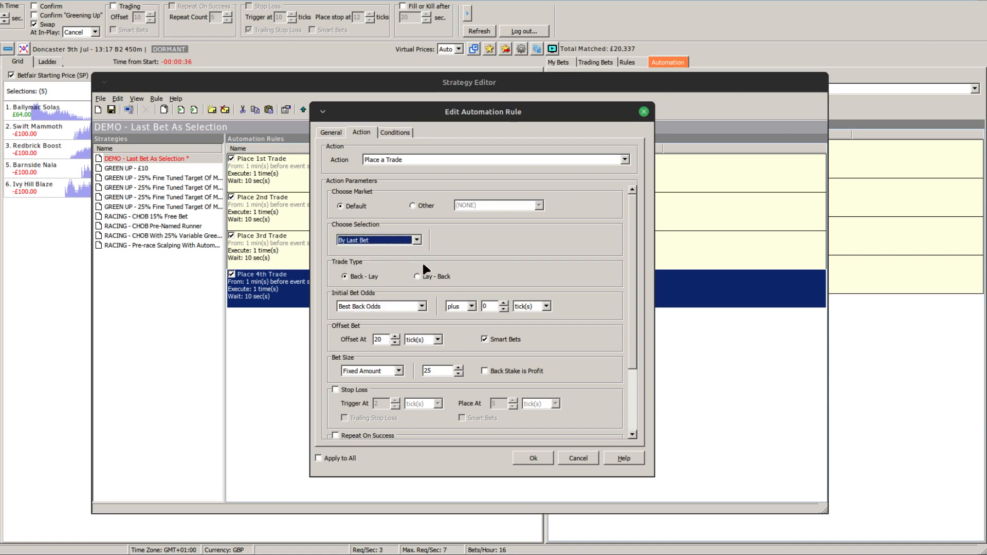
pyautogui.click(531, 457)
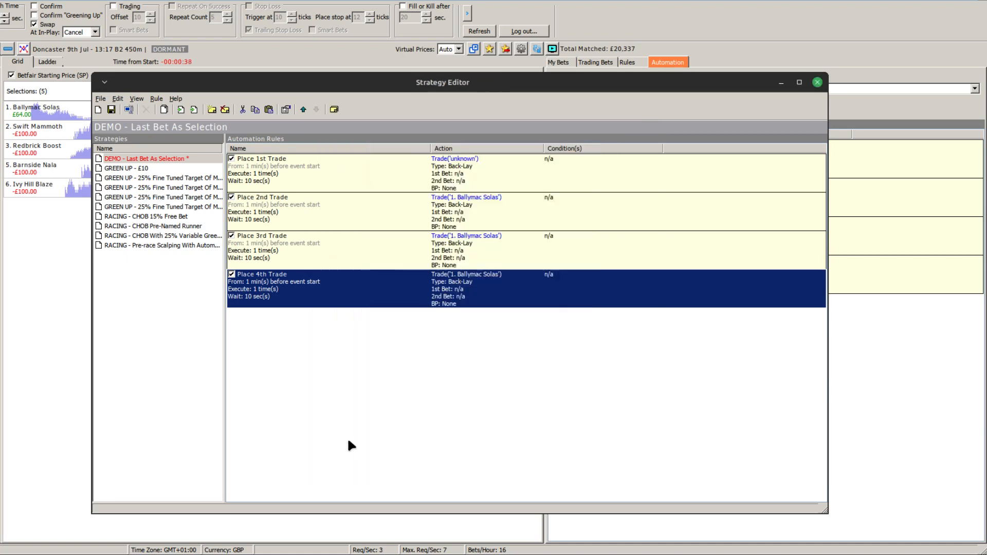
# Save the edited DEMO - Last Bet As Selection strategy and close the strategy editor
pyautogui.click(368, 409)
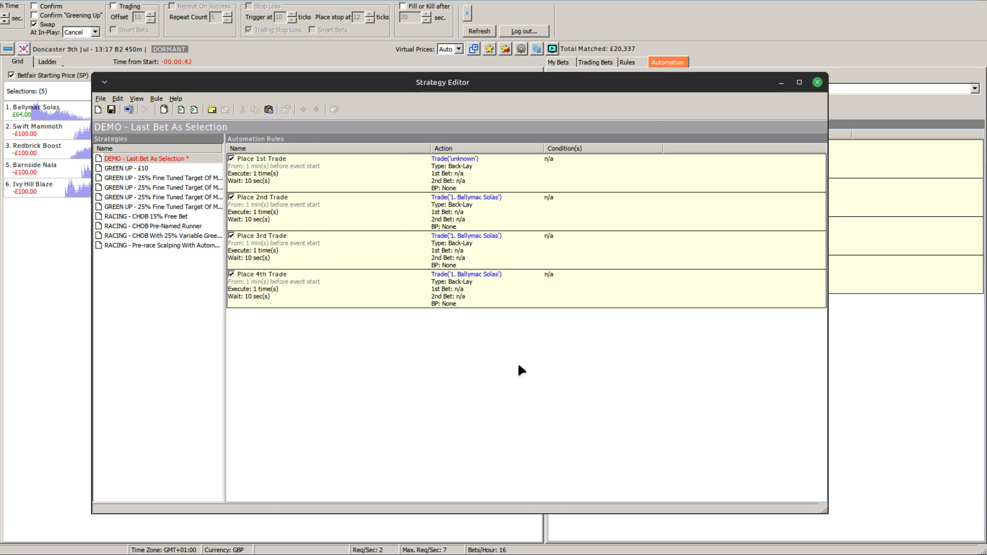
pyautogui.click(111, 110)
pyautogui.click(817, 83)
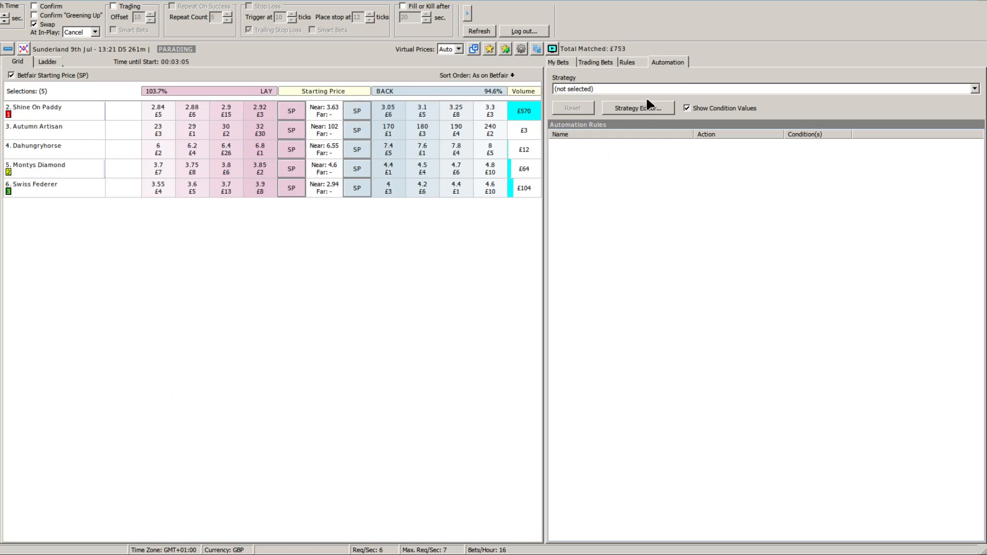
# Load the DEMO - Last Bet As Selection strategy on the Sunderland market and assign 2. Shine On Paddy to Place 1st Trade
pyautogui.click(662, 90)
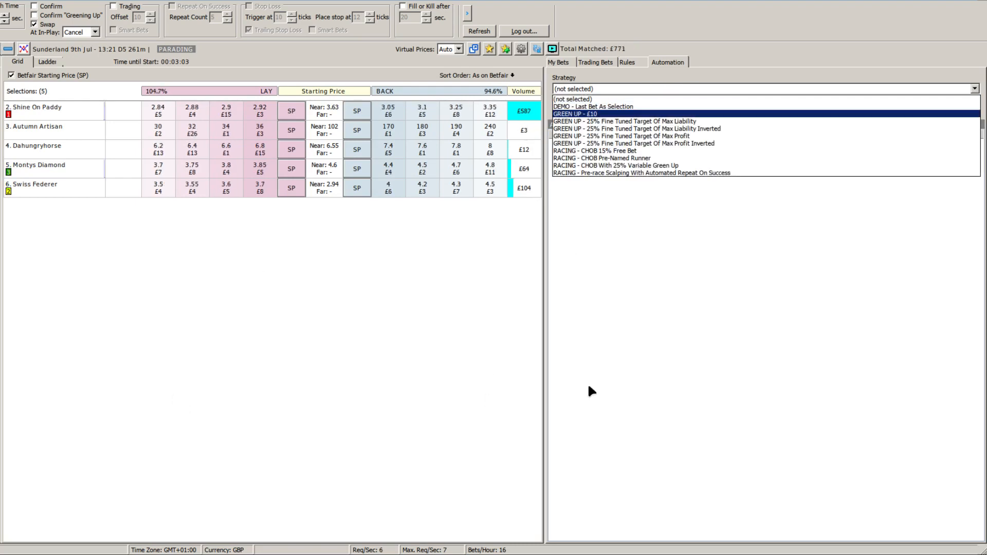
pyautogui.click(611, 107)
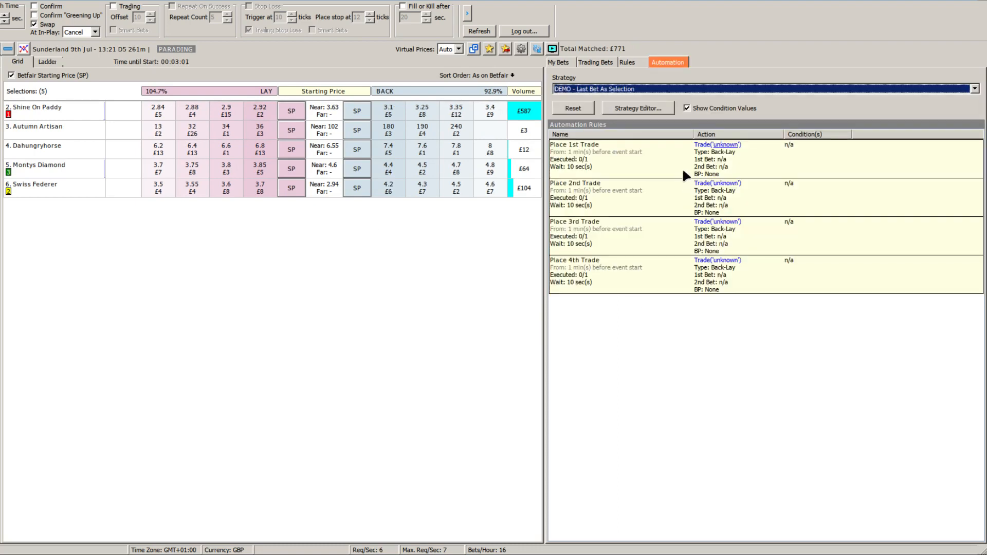
pyautogui.click(718, 146)
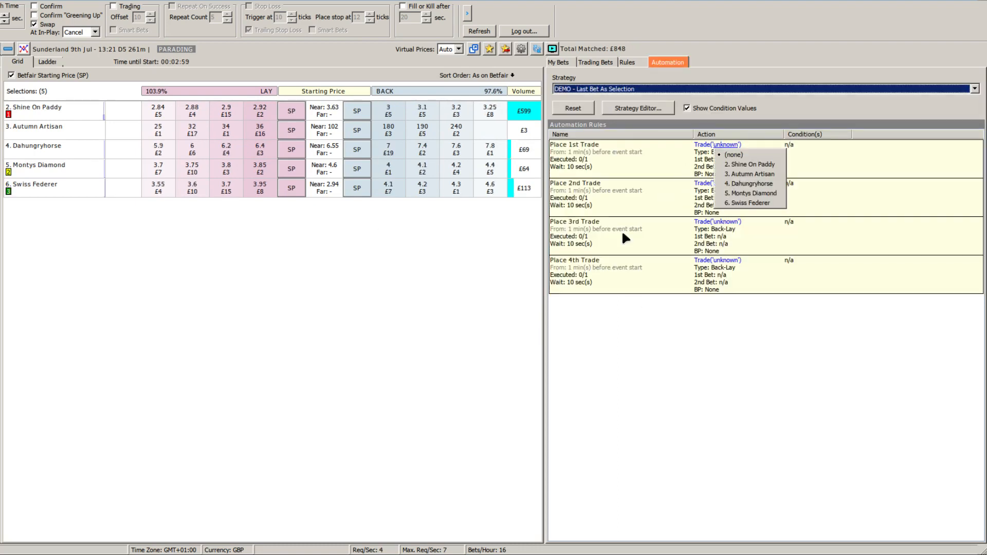
pyautogui.click(740, 165)
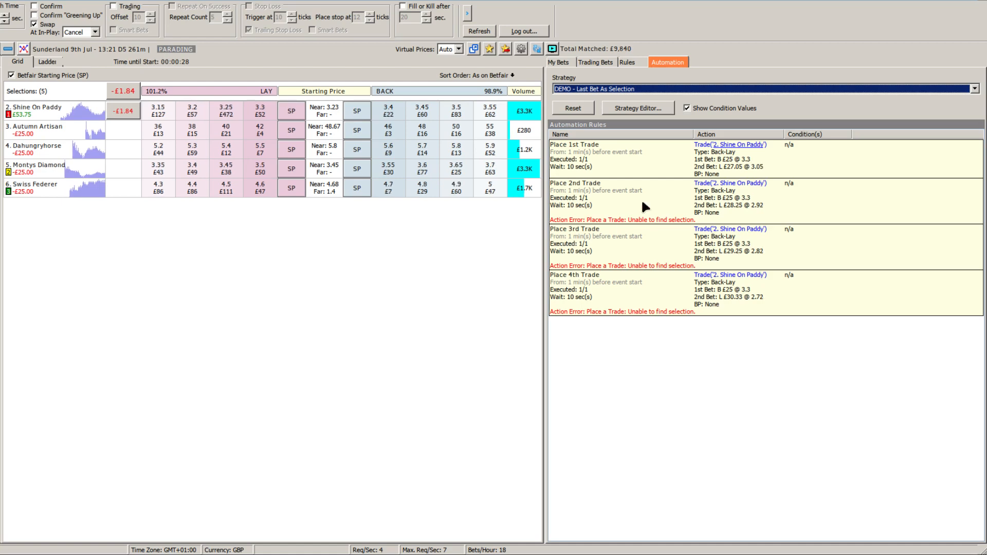
# Review the action settings of the Place 2nd Trade rule in the strategy editor, leaving the rule unedited
pyautogui.click(630, 109)
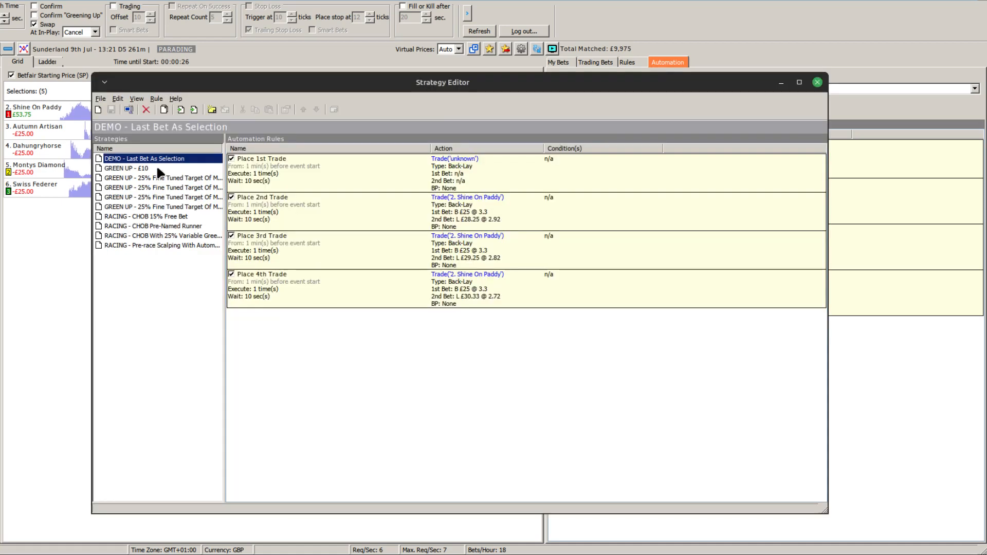
pyautogui.doubleClick(298, 203)
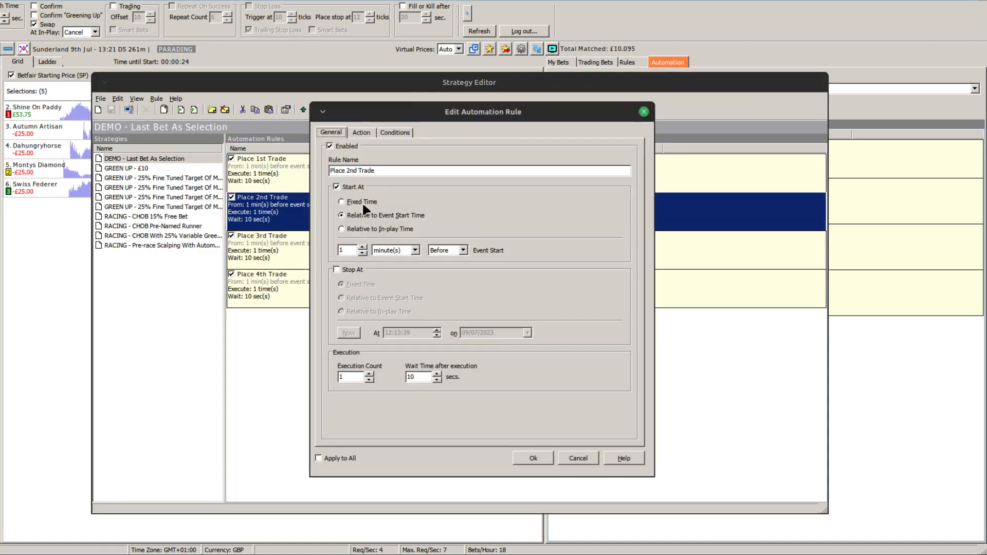
pyautogui.click(357, 132)
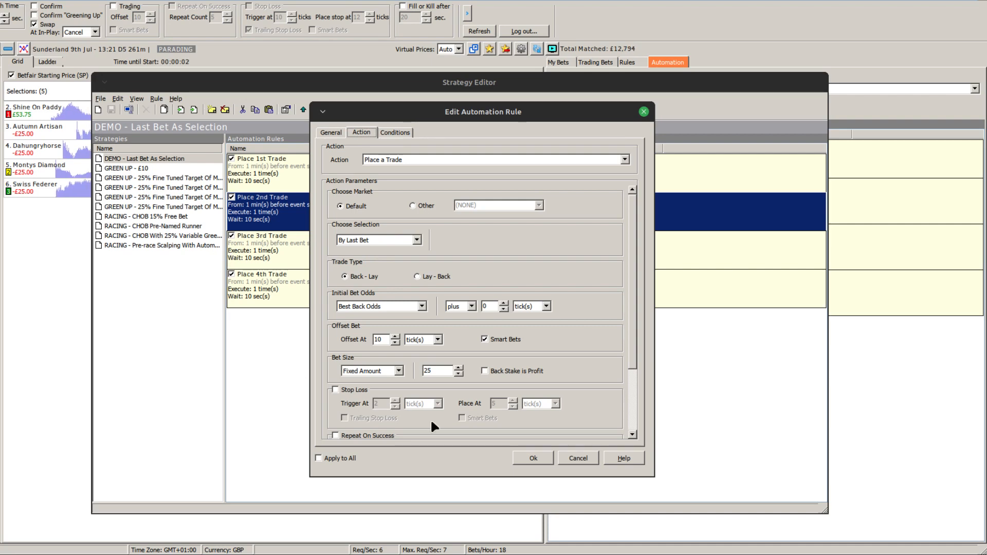
pyautogui.click(574, 457)
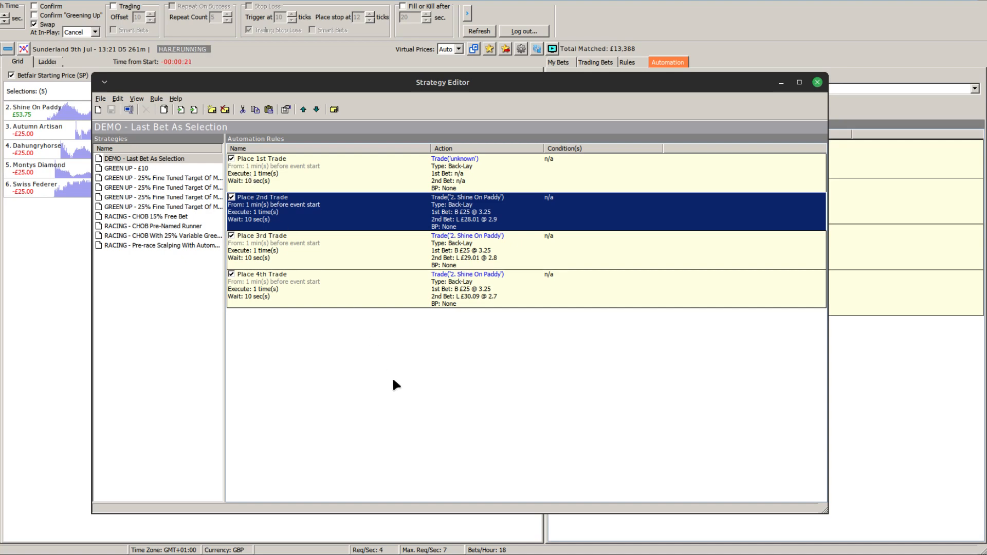
# Add a Market Bet Count condition to the Place 2nd Trade rule requiring more than 0 matched back bets, excluding lay and unmatched bets
pyautogui.doubleClick(337, 213)
pyautogui.click(394, 132)
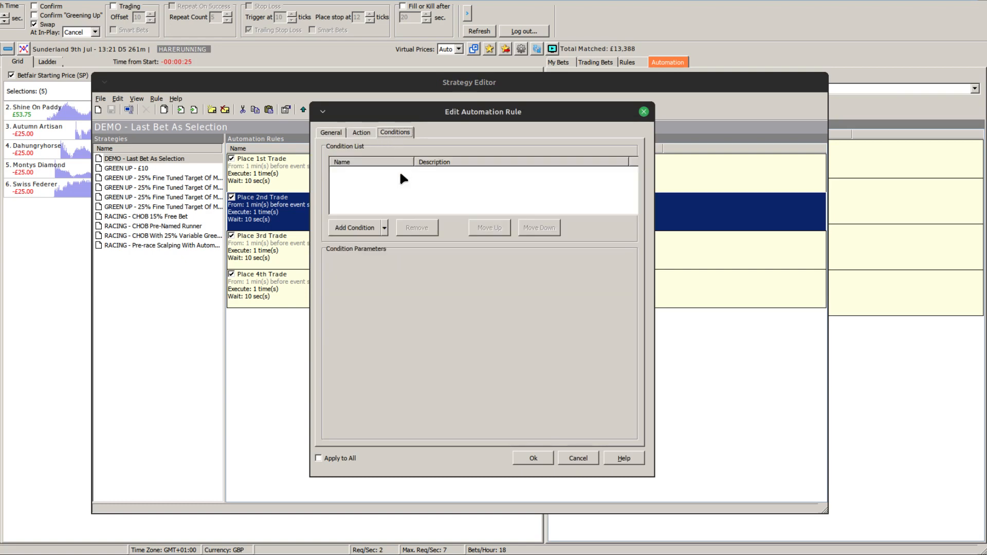
pyautogui.click(382, 227)
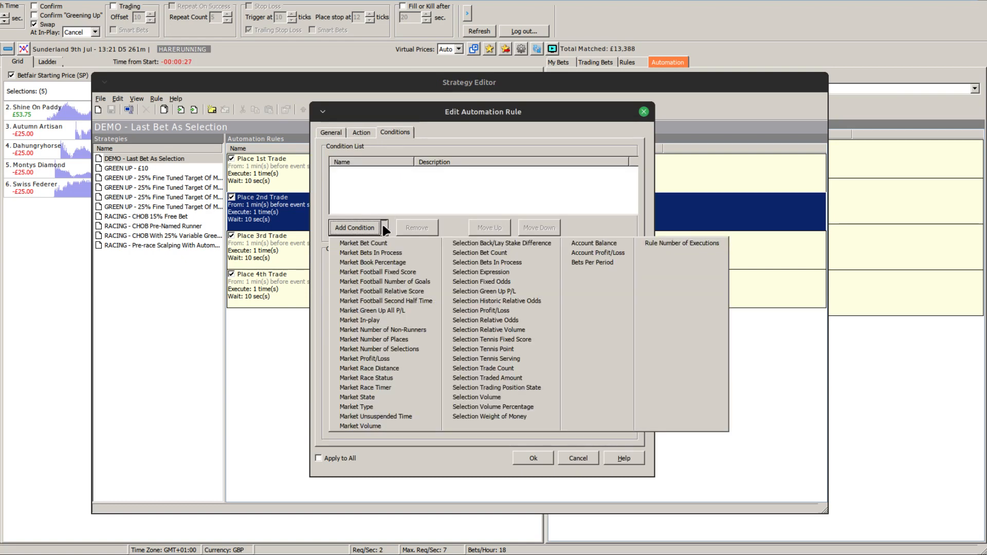
pyautogui.click(376, 246)
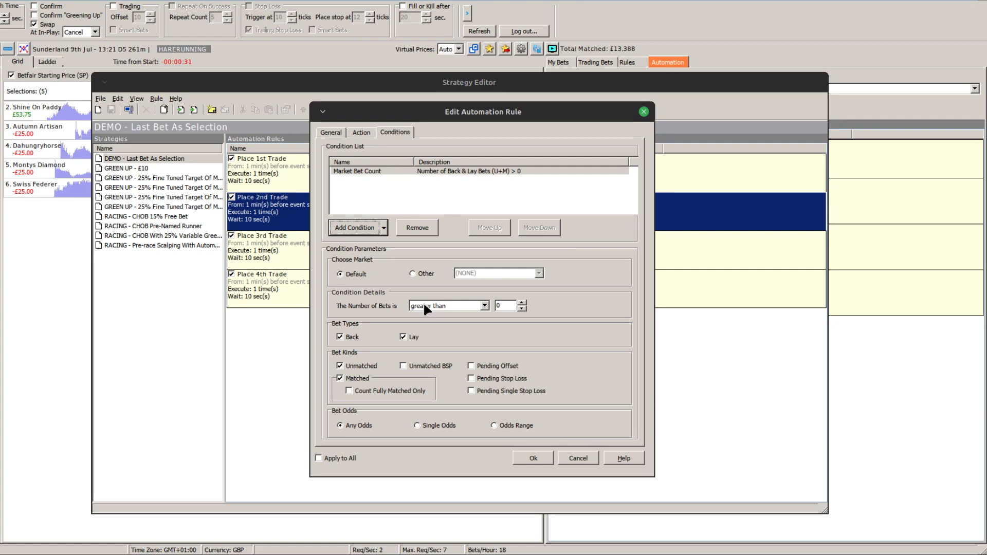
pyautogui.click(404, 338)
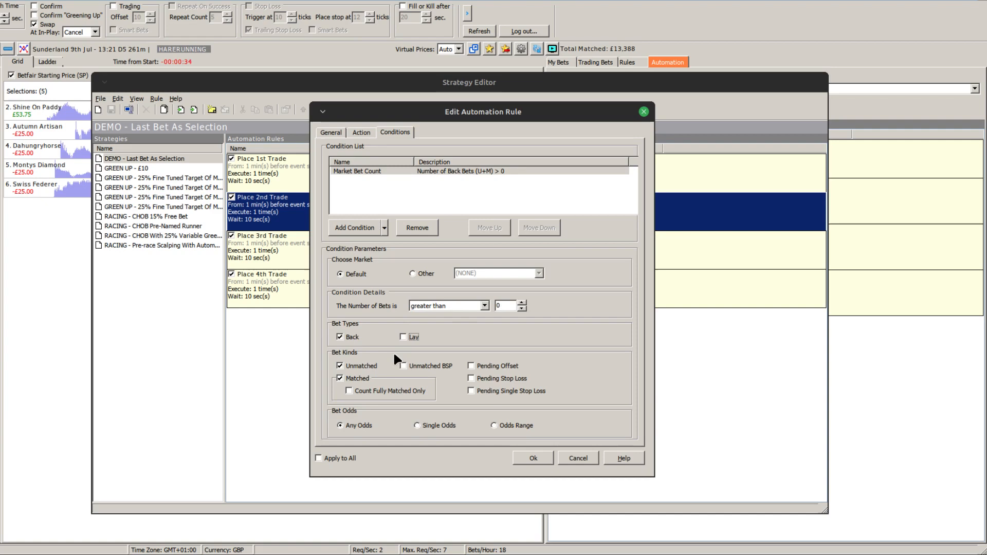
pyautogui.click(360, 366)
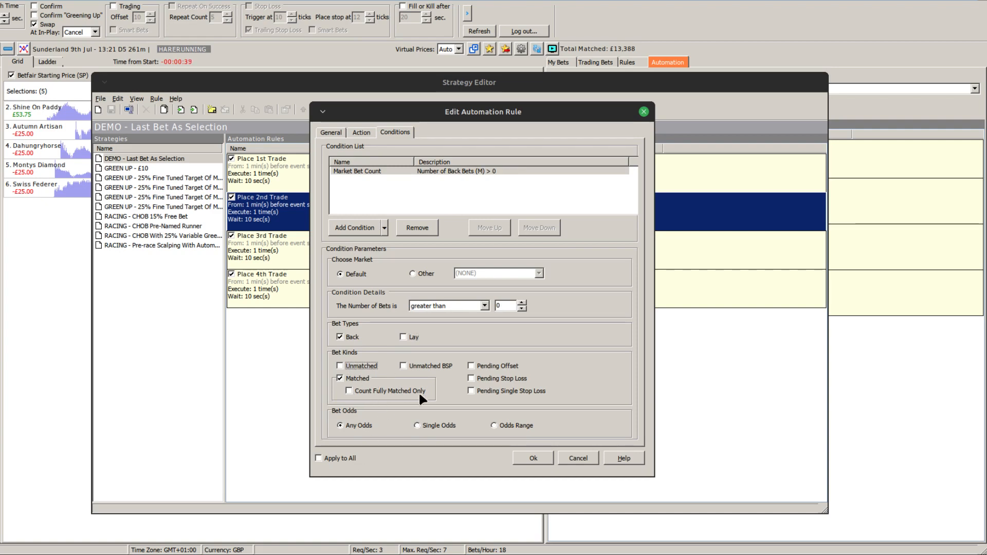
pyautogui.click(535, 458)
# Add a Market Bet Count condition to the Place 3rd Trade rule, counting only matched back bets greater than 0
pyautogui.doubleClick(350, 245)
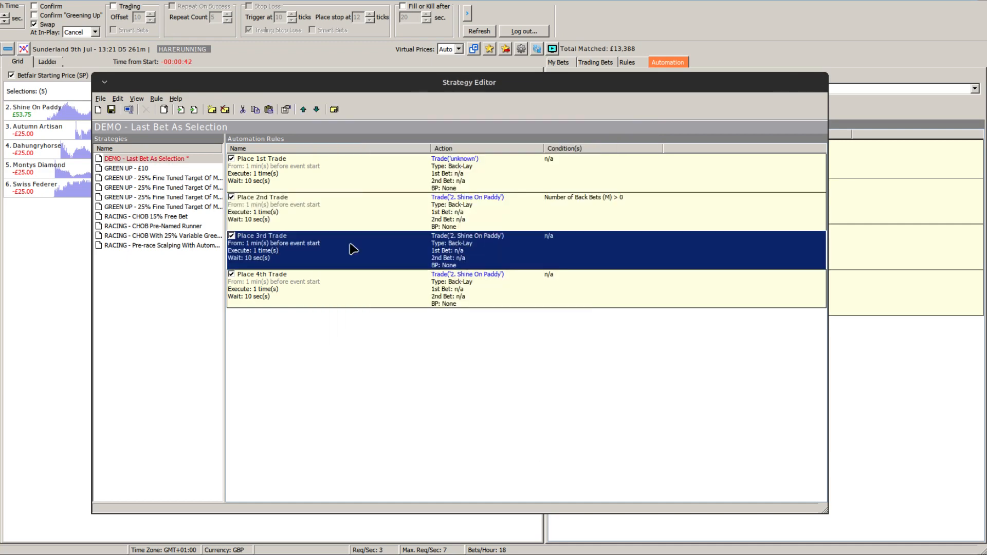
pyautogui.click(395, 132)
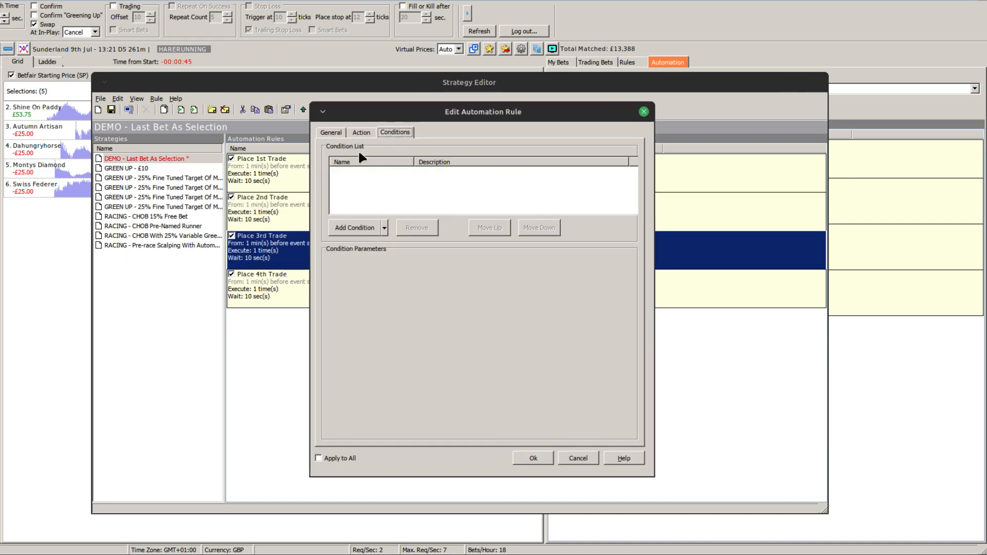
pyautogui.click(385, 227)
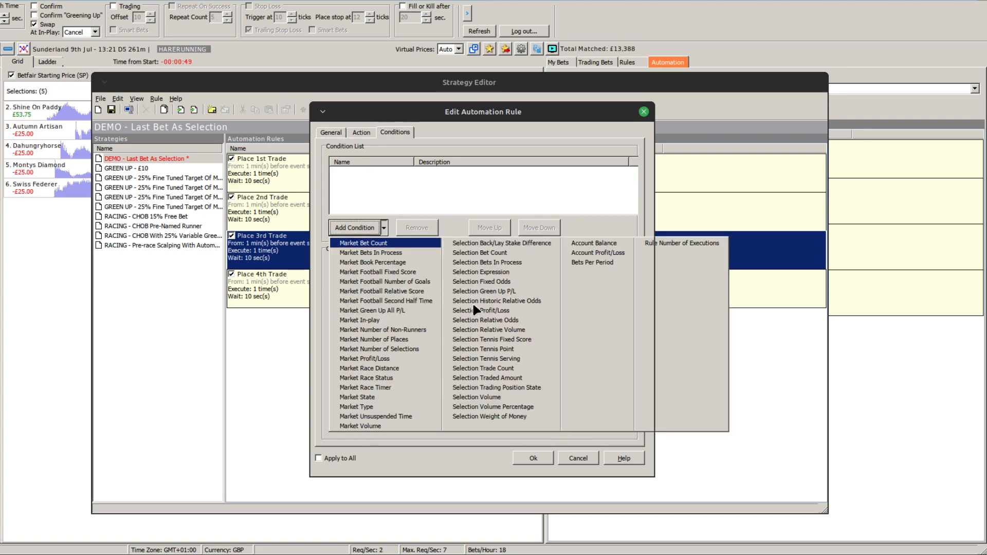
pyautogui.click(383, 245)
pyautogui.click(403, 337)
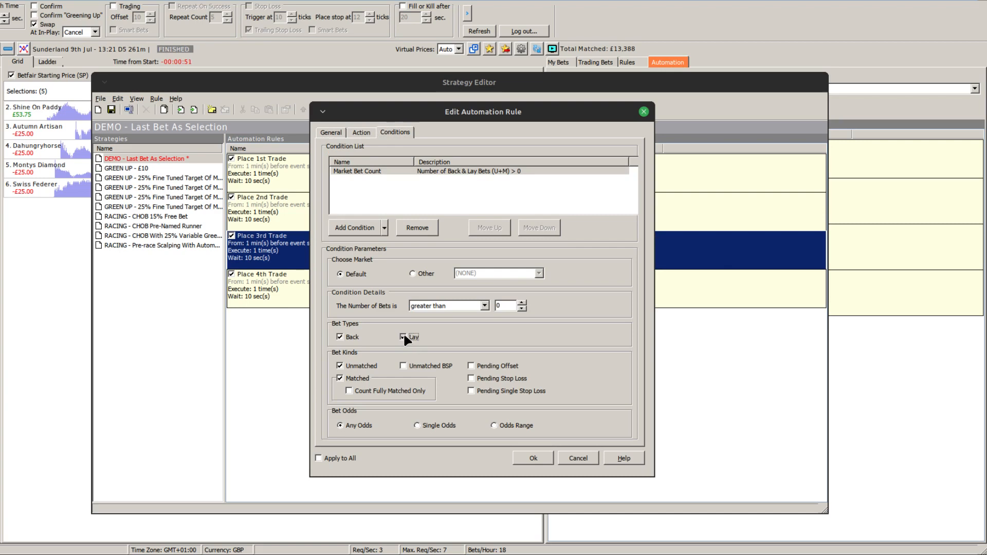
pyautogui.click(349, 366)
pyautogui.click(533, 461)
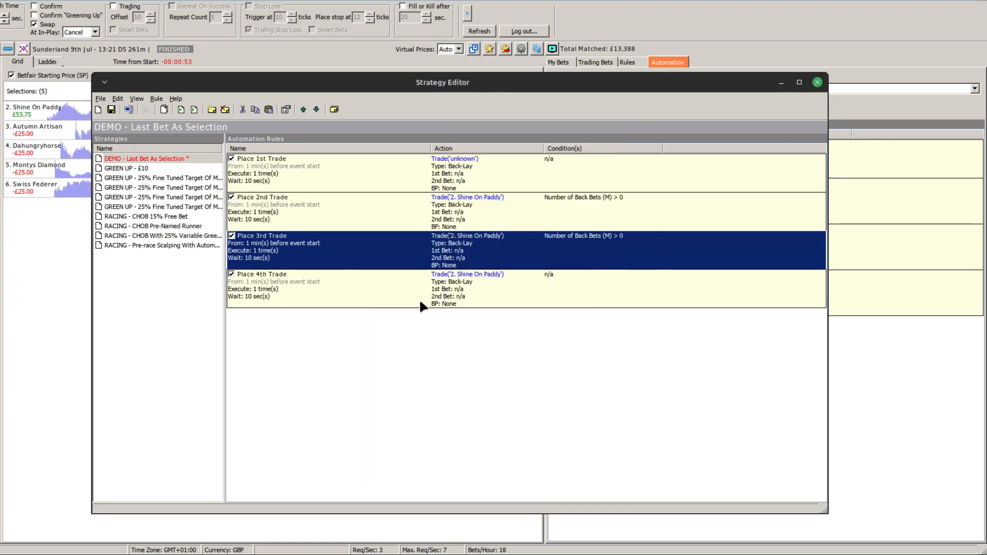
# Add a Market Bet Count condition to the Place 4th Trade rule, counting only matched back bets greater than 0
pyautogui.doubleClick(357, 286)
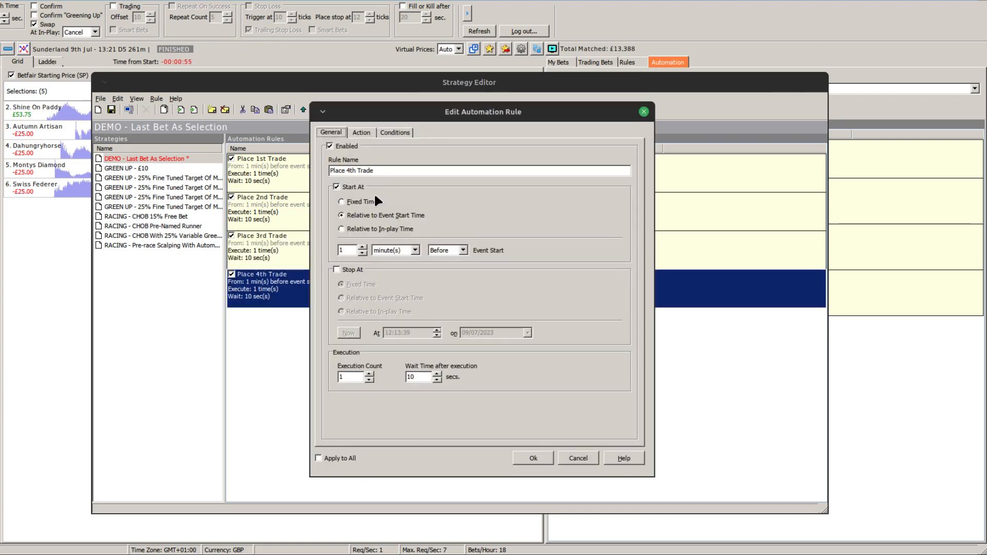
pyautogui.click(394, 133)
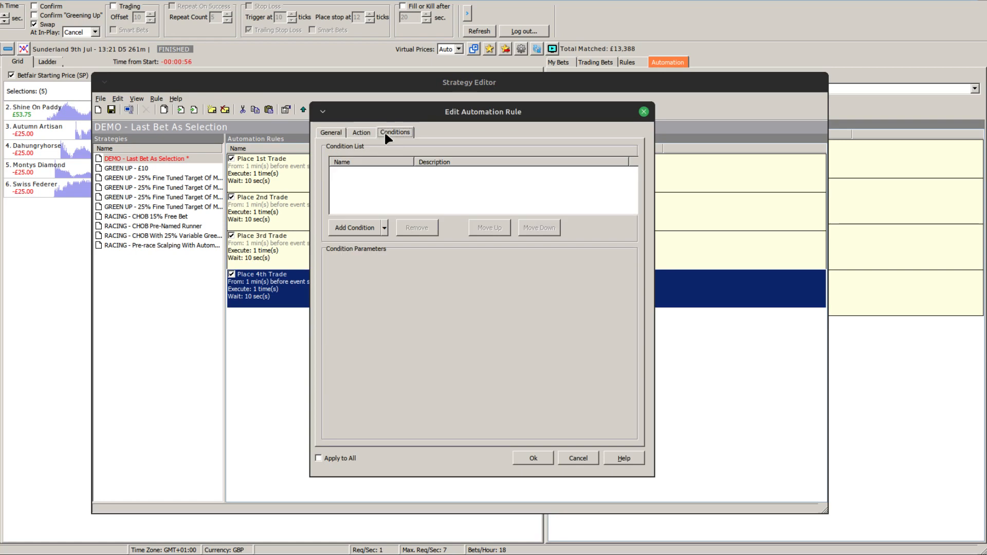
pyautogui.click(383, 228)
pyautogui.click(375, 246)
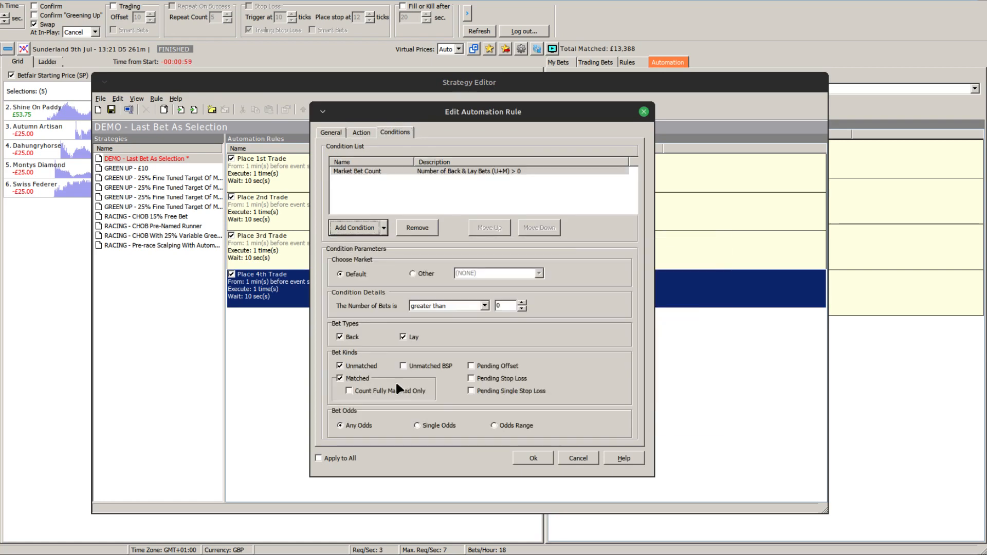
pyautogui.click(371, 364)
pyautogui.click(406, 339)
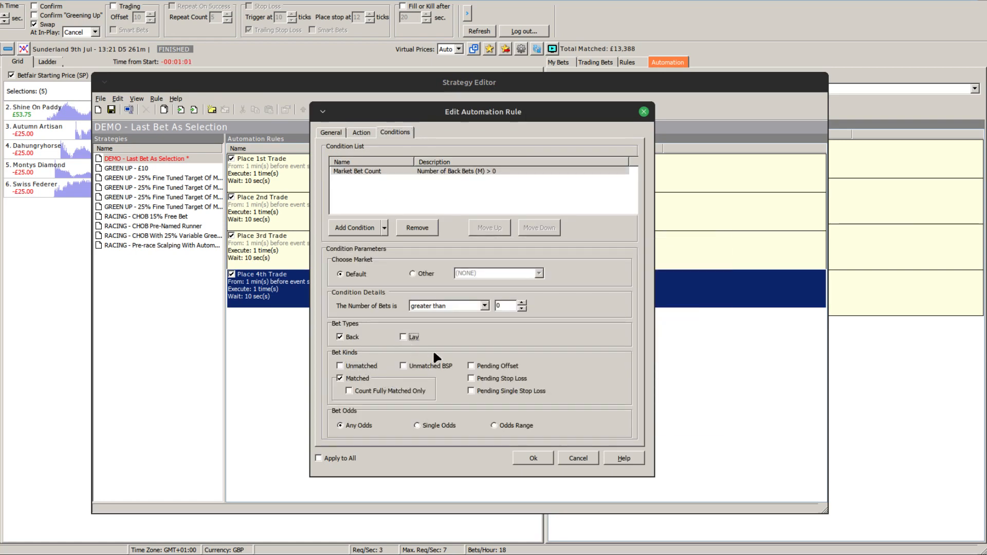
pyautogui.click(533, 457)
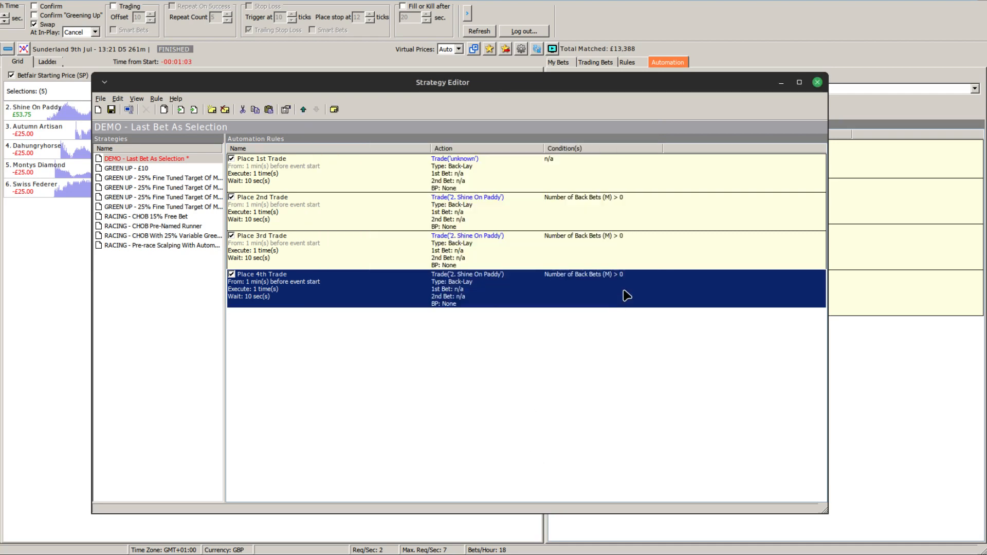
# Save the DEMO - Last Bet As Selection strategy with its new conditions and close the strategy editor
pyautogui.click(111, 109)
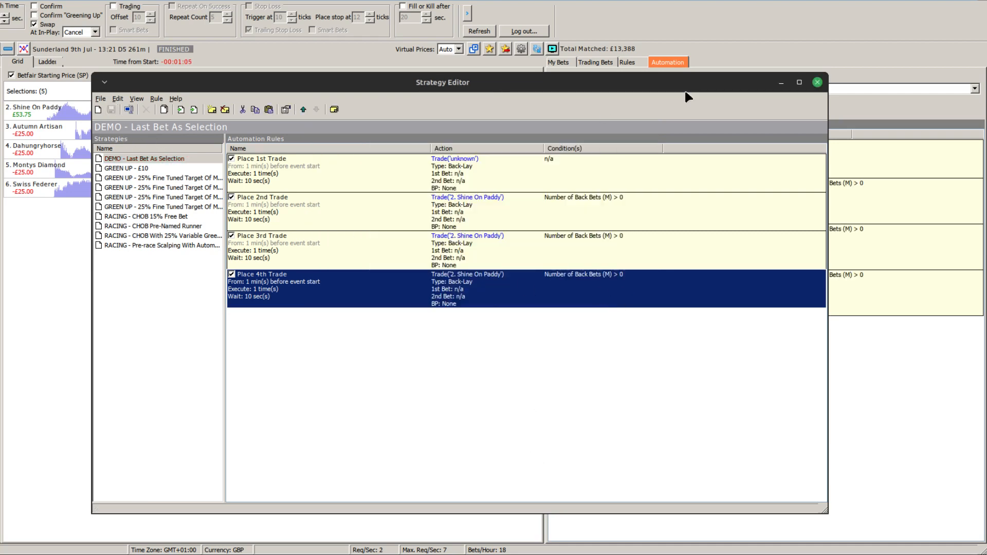
pyautogui.click(817, 82)
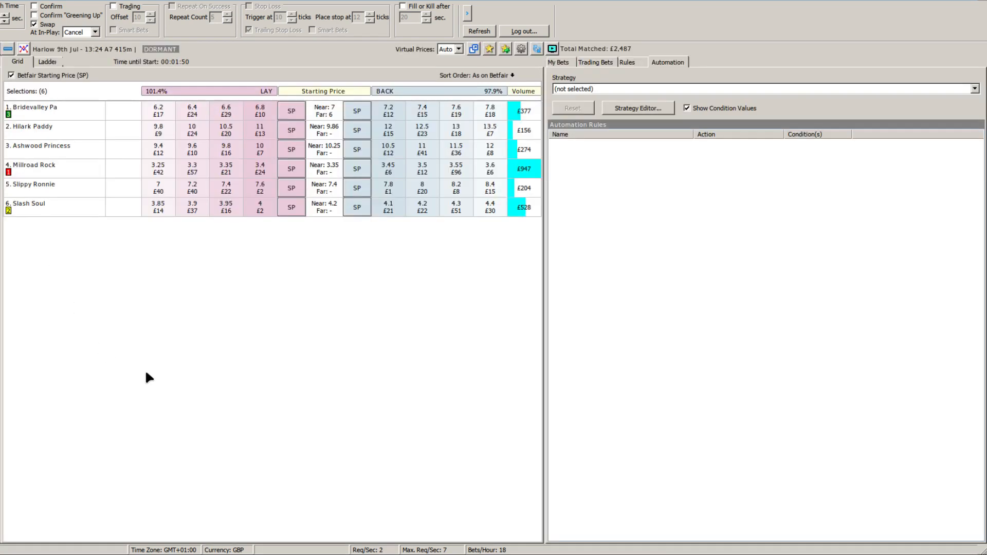
# Run DEMO - Last Bet As Selection on the Harlow market with 4. Millroad Rock assigned to Place 1st Trade, and view the placed bets
pyautogui.click(613, 87)
pyautogui.click(612, 107)
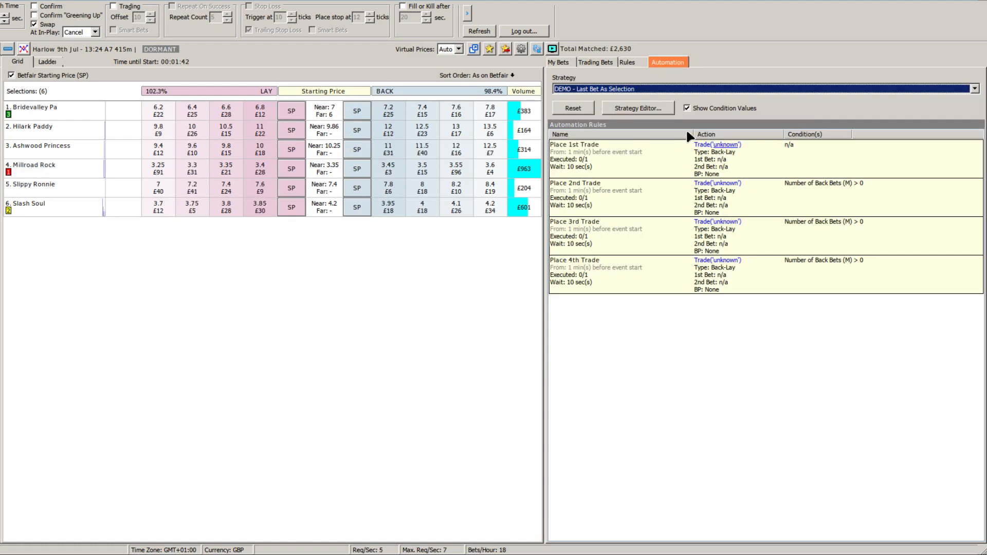
pyautogui.click(720, 145)
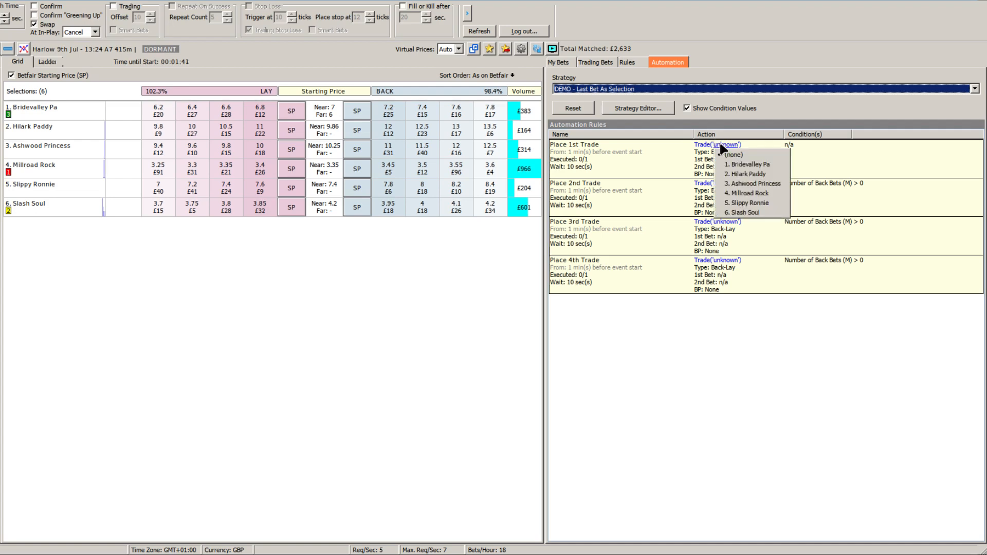
pyautogui.click(739, 194)
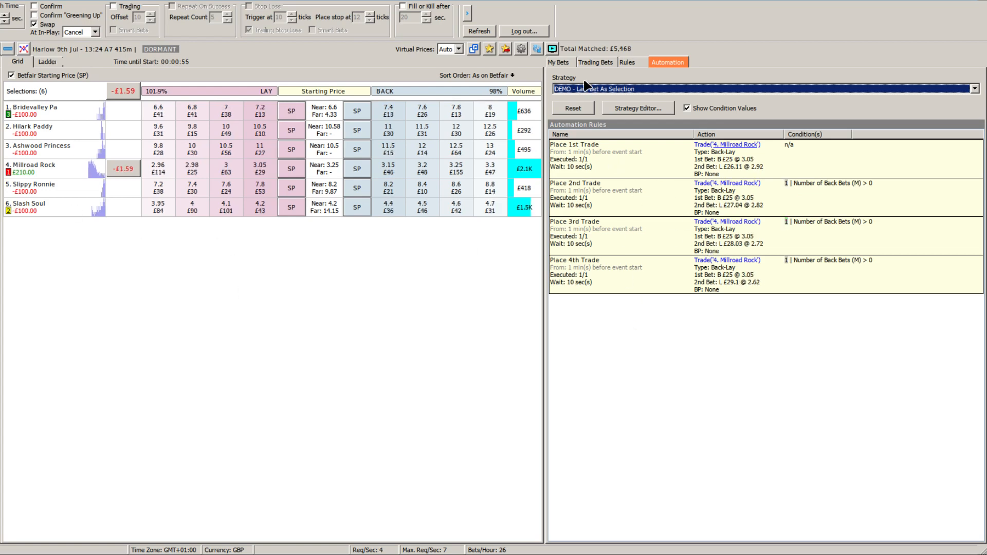
pyautogui.click(565, 62)
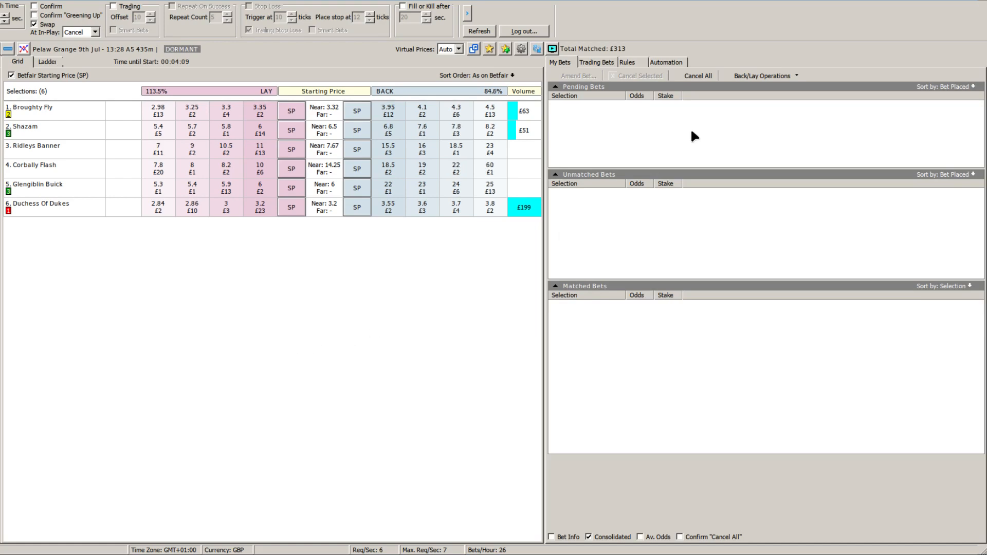
# Load the DEMO - Last Bet As Selection strategy on the Pelaw Grange market without assigning a first-trade selection
pyautogui.click(660, 60)
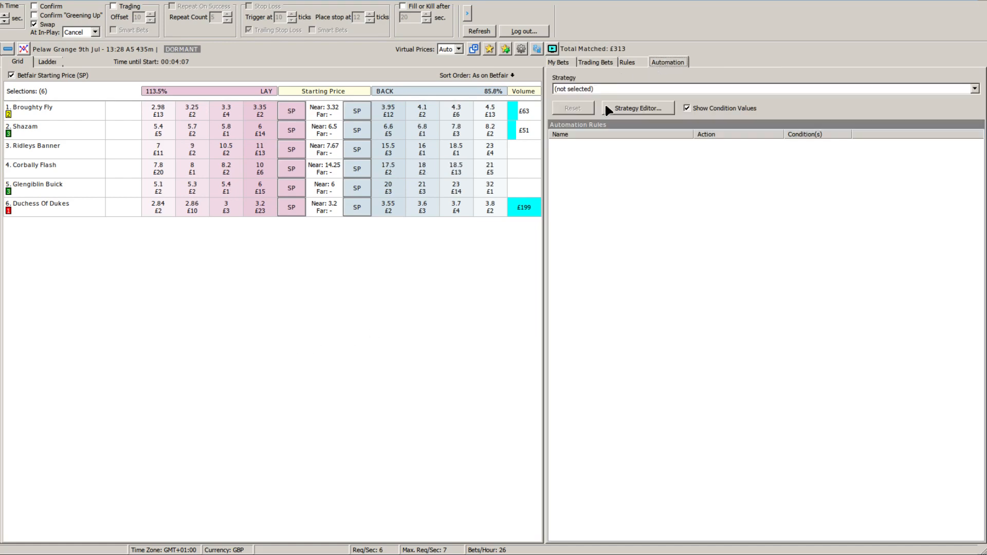
pyautogui.click(636, 90)
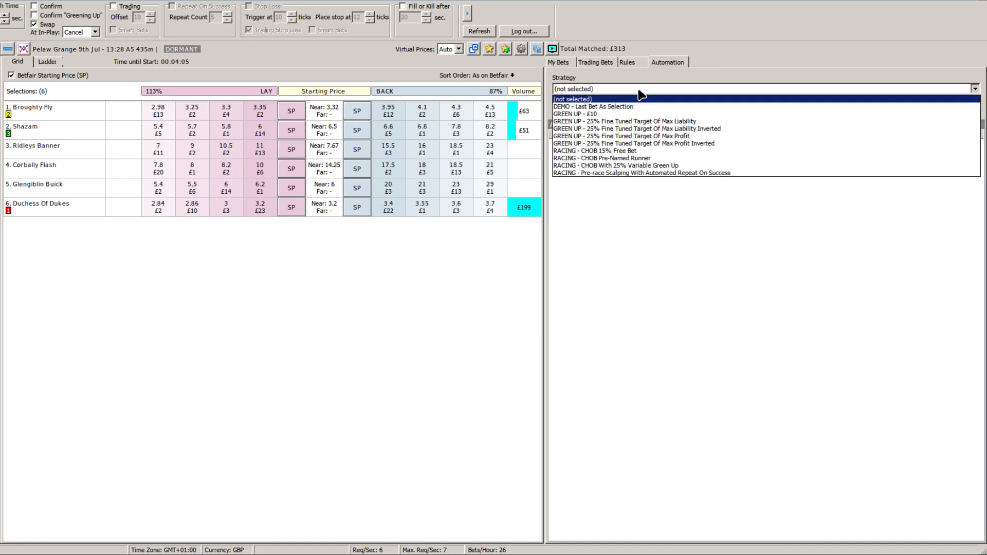
pyautogui.click(614, 107)
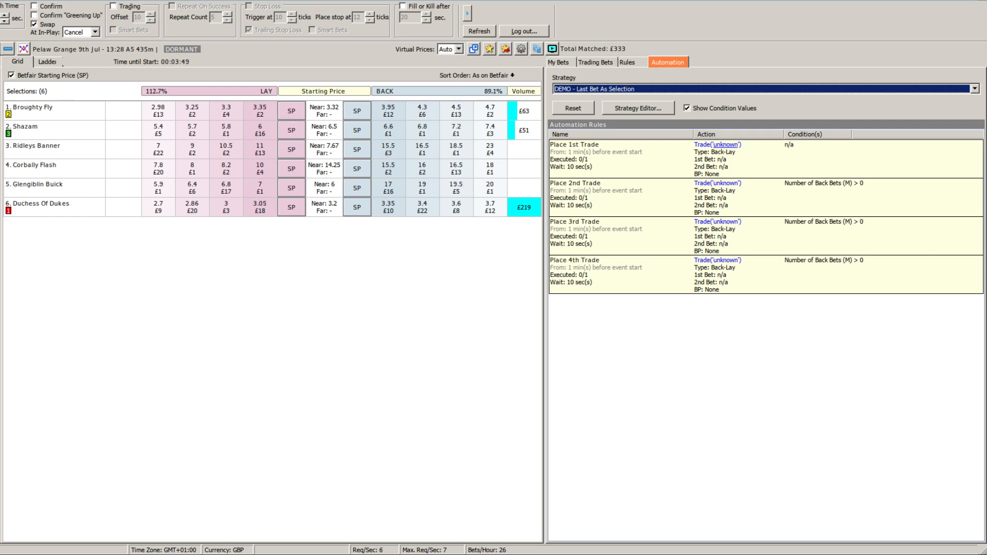
# Manually back 3. Ridleys Banner at odds of 11 with Swap turned off for the bet, and re-enable Swap
pyautogui.click(34, 24)
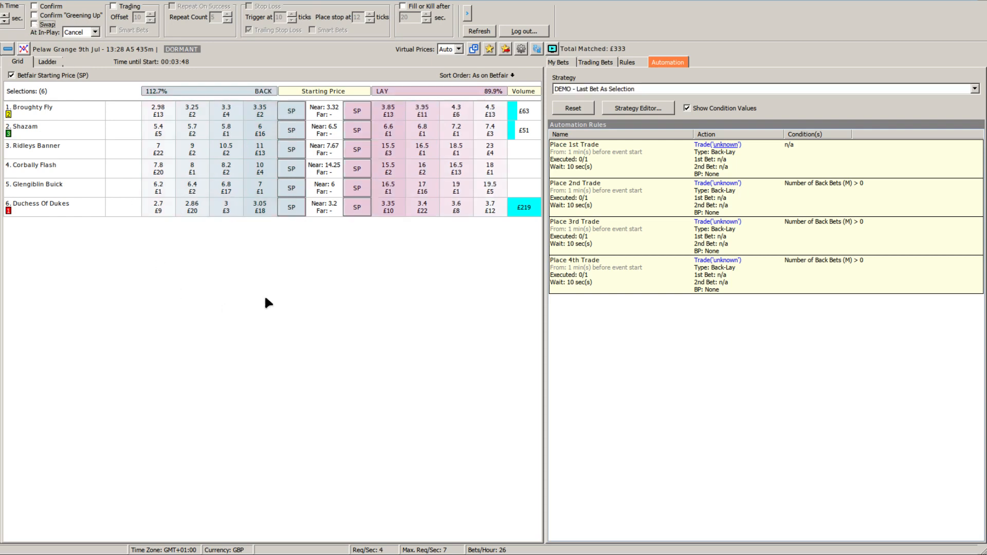
pyautogui.click(260, 149)
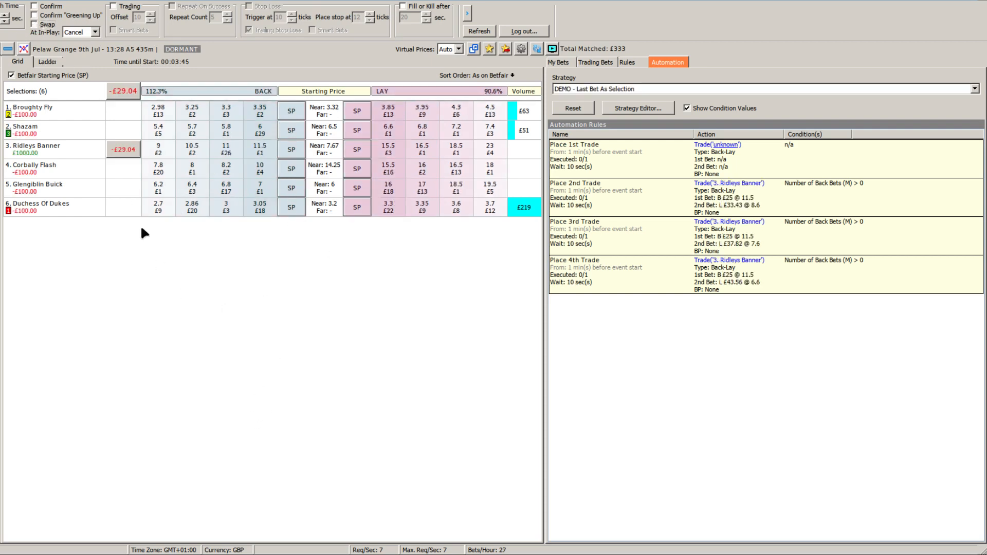
pyautogui.click(42, 26)
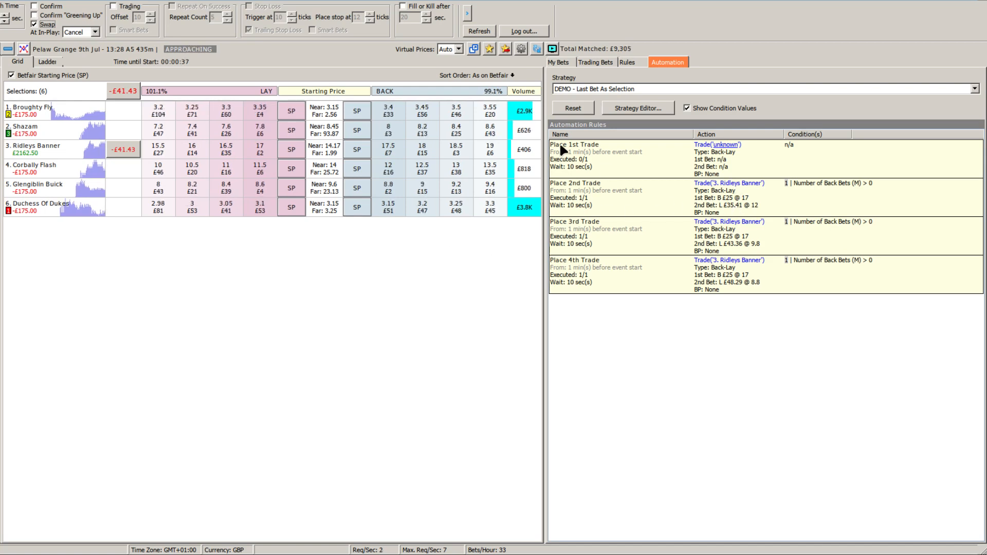
# Add a Rule Number of Executions condition to the Place 2nd Trade rule, requiring Place 1st Trade's executions to be equal to 1
pyautogui.click(625, 109)
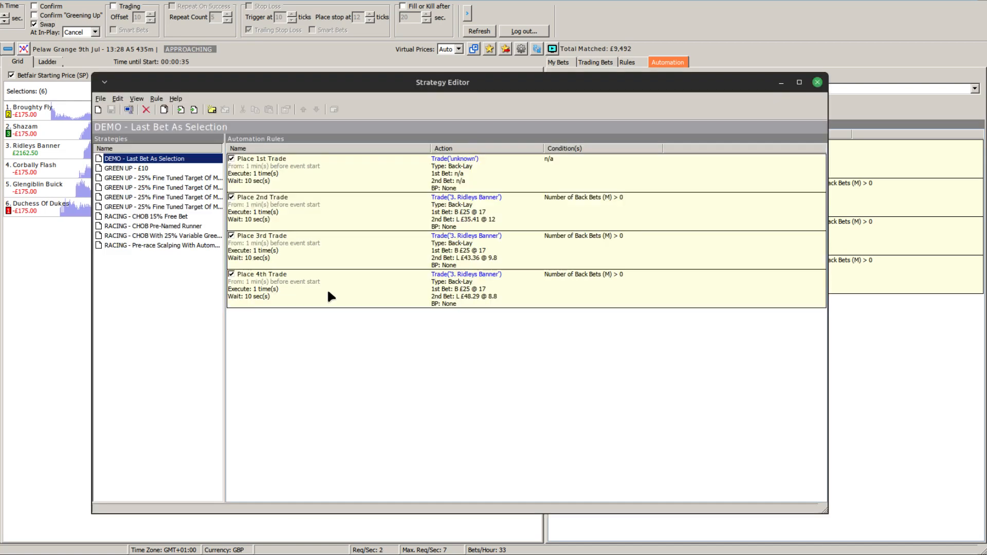
pyautogui.click(360, 205)
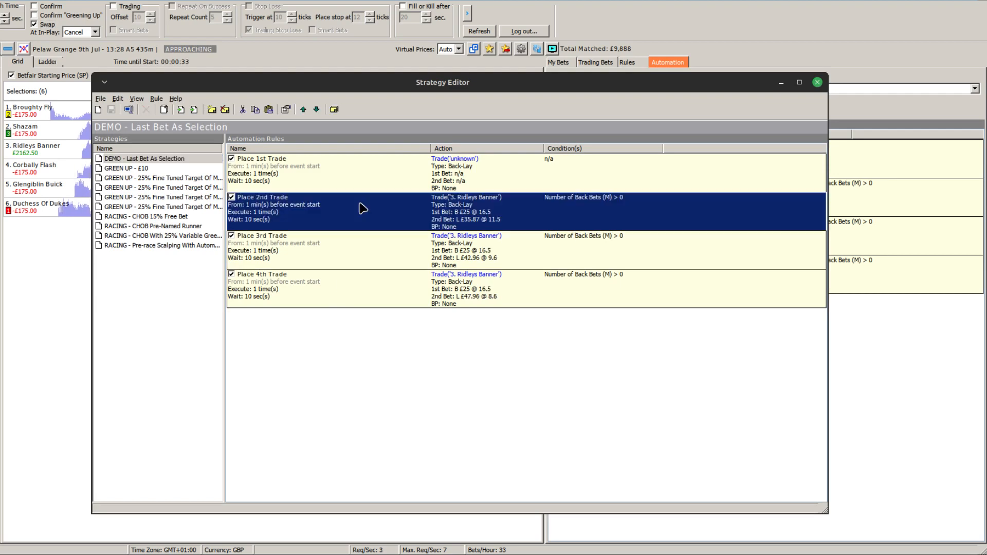
pyautogui.doubleClick(363, 208)
pyautogui.click(396, 132)
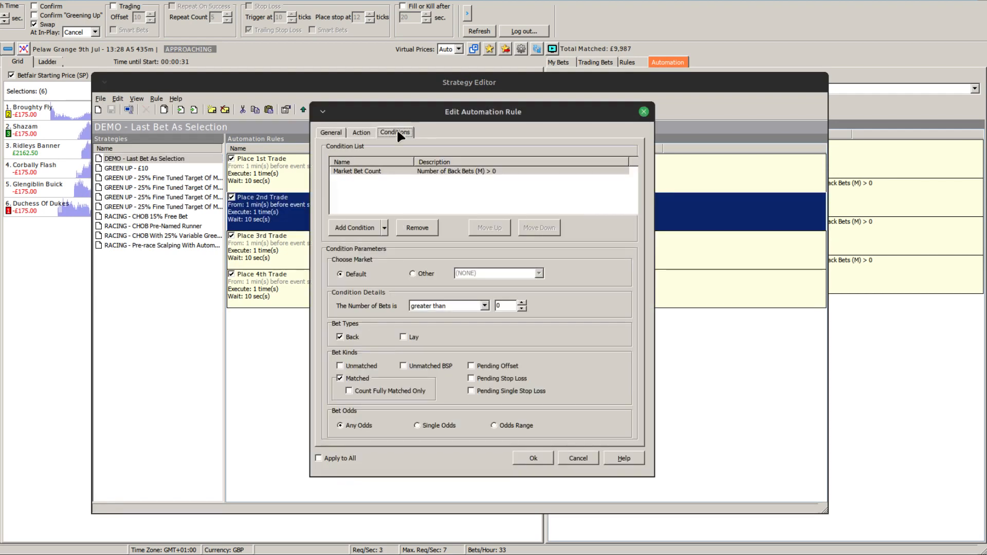
pyautogui.click(384, 227)
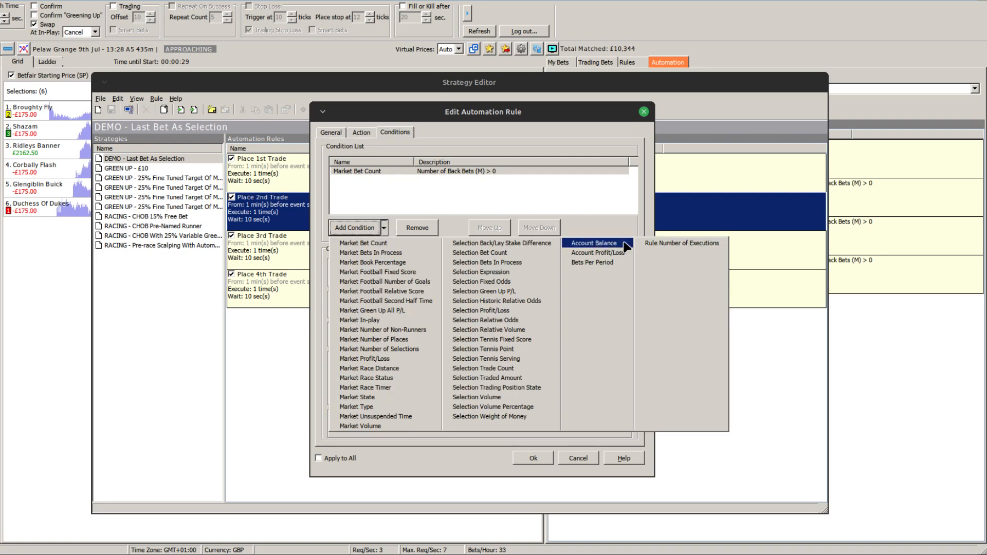
pyautogui.click(663, 245)
pyautogui.click(466, 273)
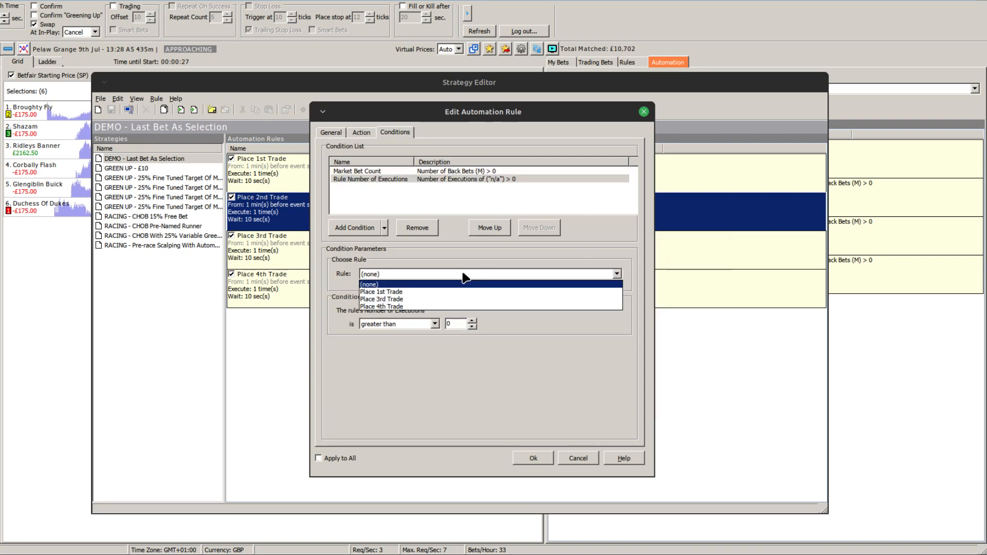
pyautogui.click(423, 292)
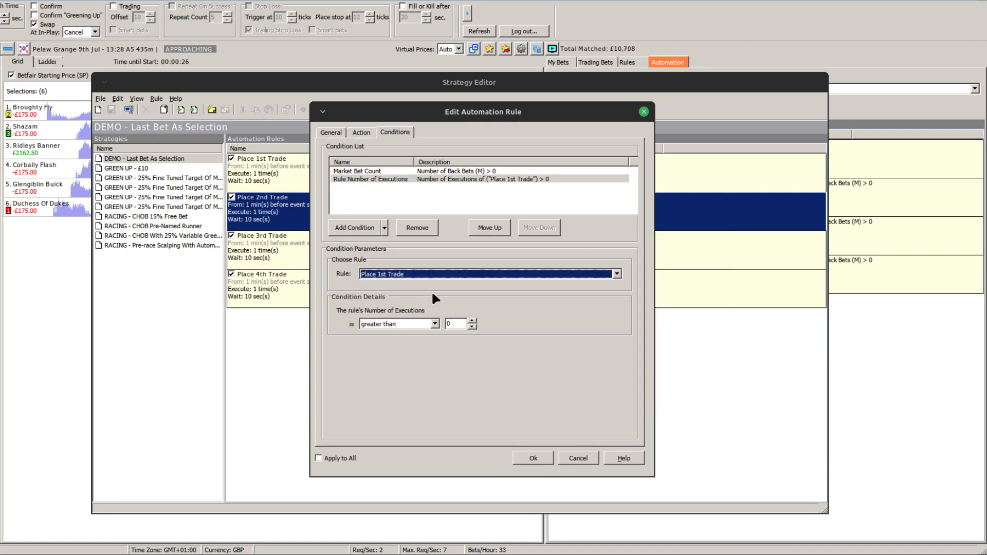
pyautogui.click(435, 324)
pyautogui.click(405, 349)
pyautogui.click(471, 321)
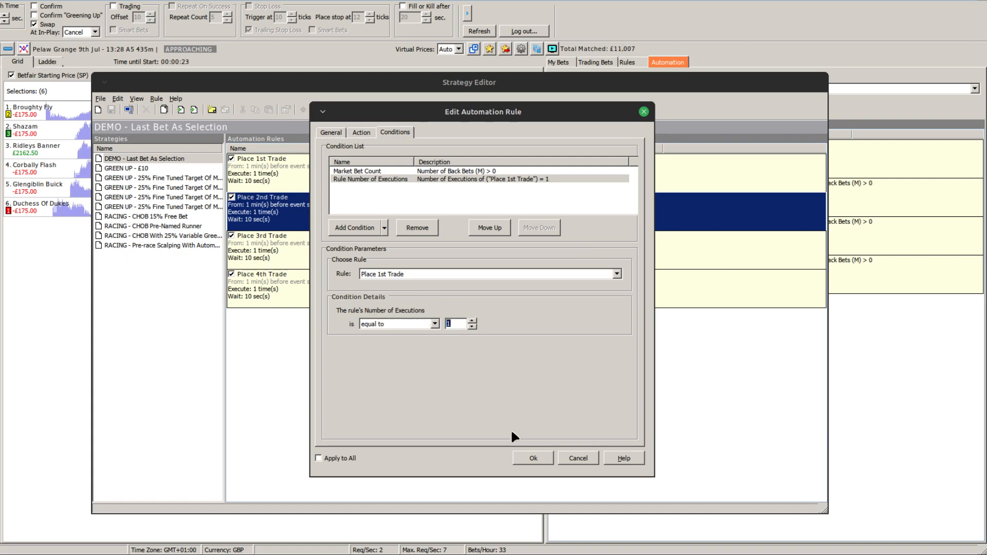
pyautogui.click(533, 458)
# Add a Rule Number of Executions condition equal to 1 to the Place 3rd Trade rule, leaving its rule choice at (none)
pyautogui.click(352, 258)
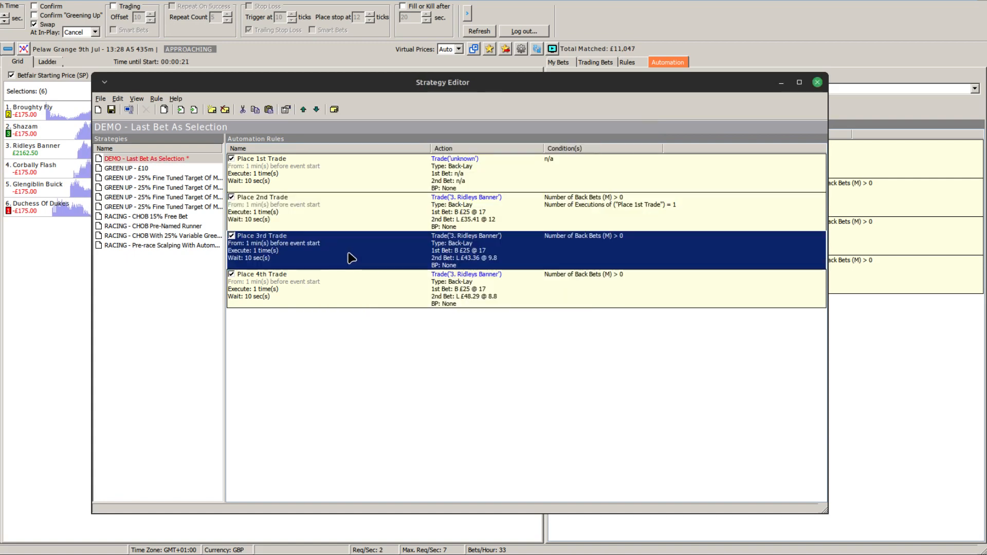
pyautogui.doubleClick(352, 257)
pyautogui.click(394, 132)
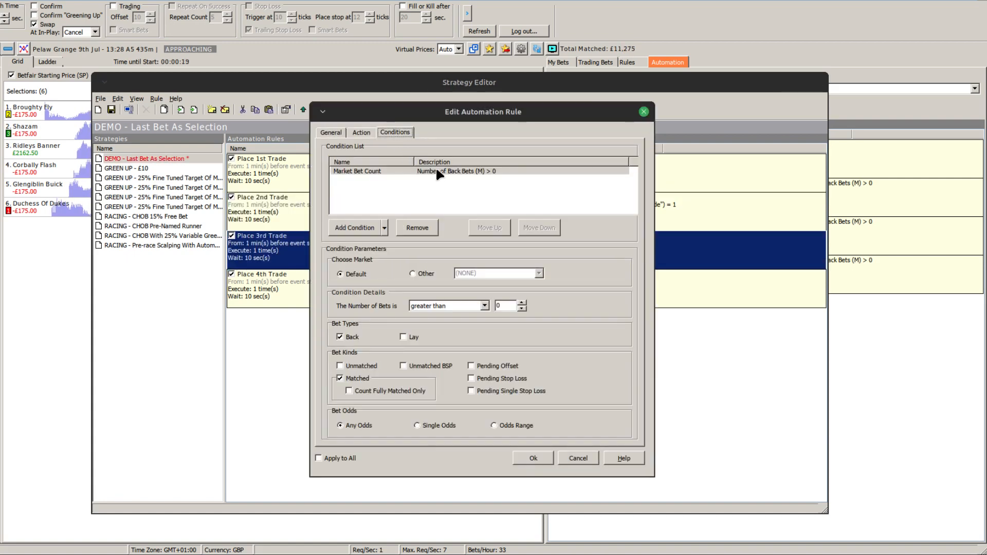
pyautogui.click(384, 227)
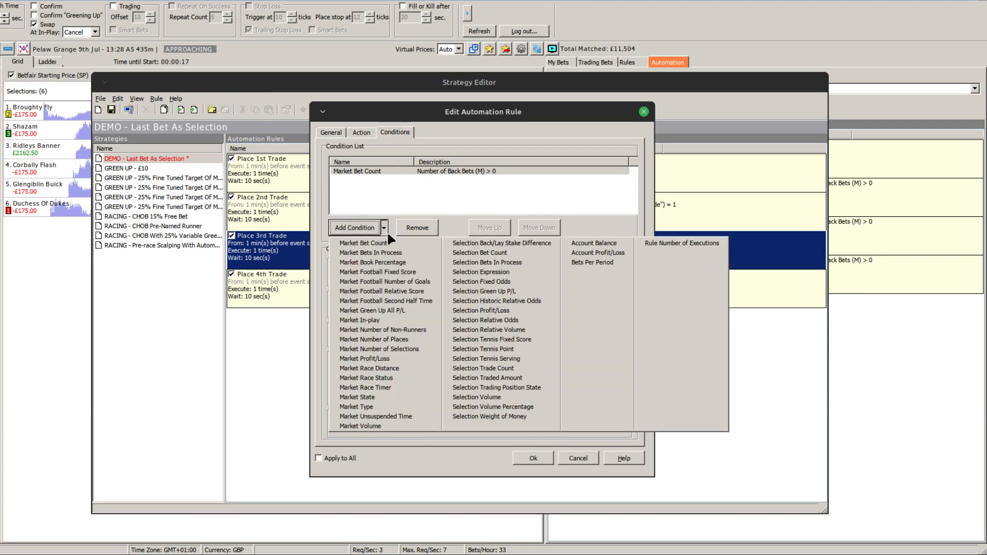
pyautogui.moveTo(591, 251)
pyautogui.click(707, 243)
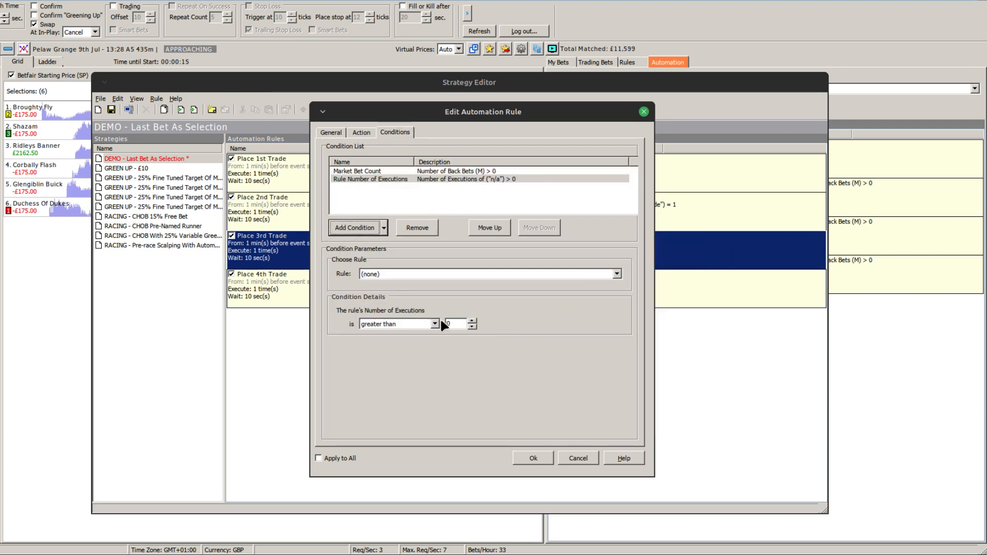
pyautogui.click(472, 319)
pyautogui.click(435, 324)
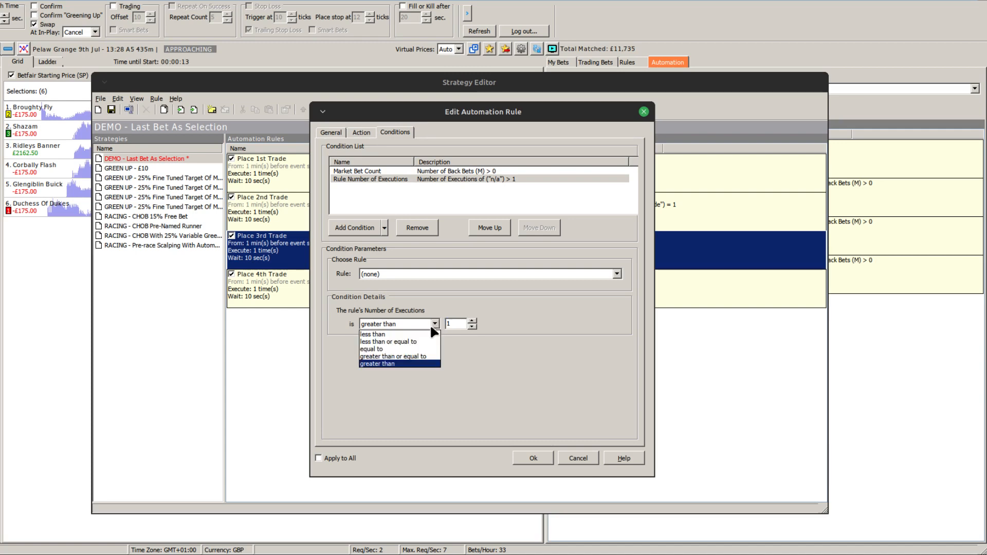
pyautogui.click(407, 353)
pyautogui.click(533, 459)
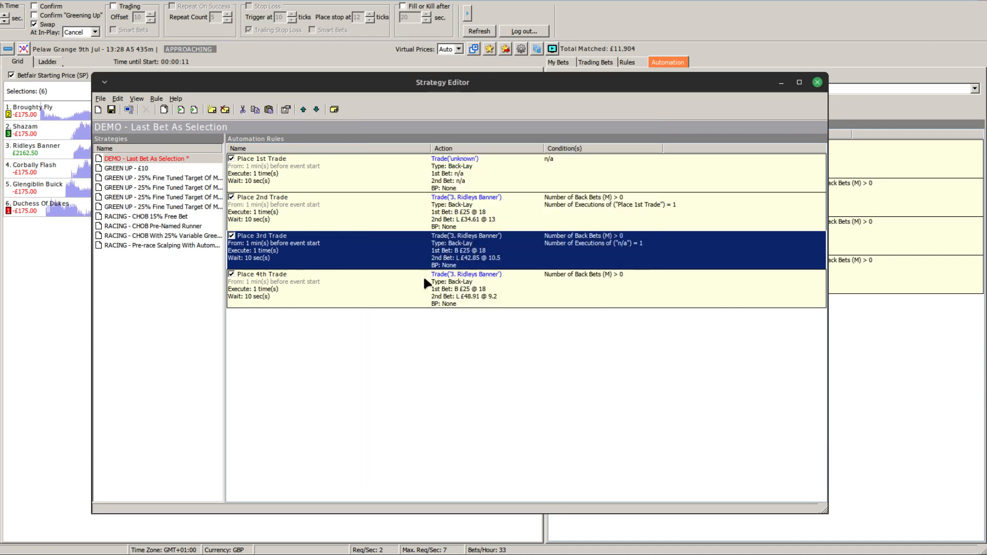
# Add a Rule Number of Executions condition to the Place 4th Trade rule, requiring Place 1st Trade's executions to be equal to 1
pyautogui.click(352, 292)
pyautogui.doubleClick(353, 297)
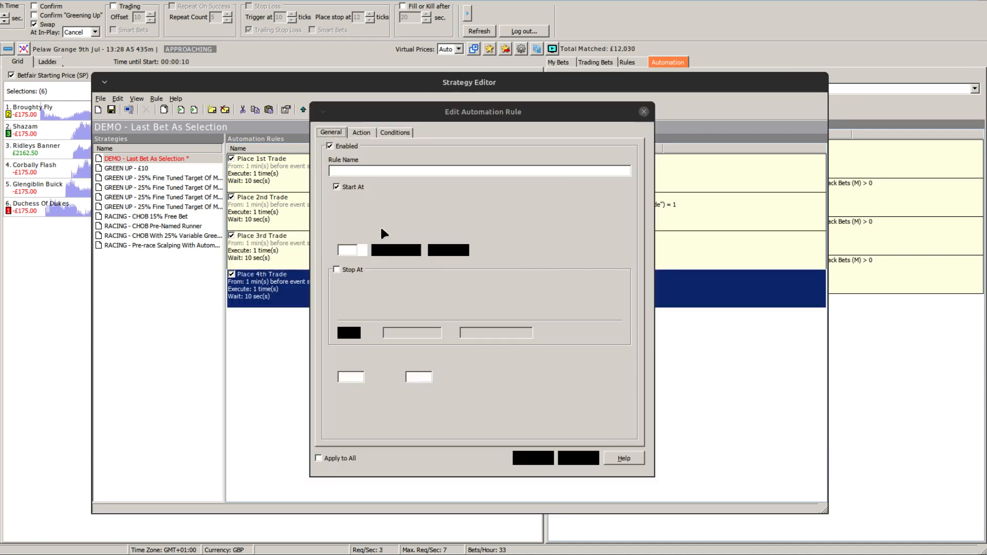
pyautogui.click(390, 131)
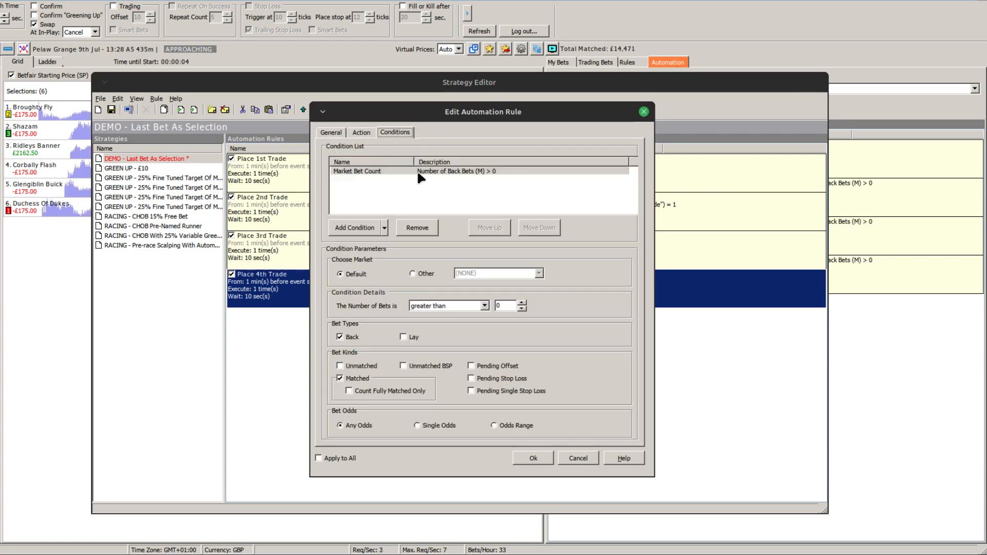
pyautogui.click(384, 228)
pyautogui.click(670, 245)
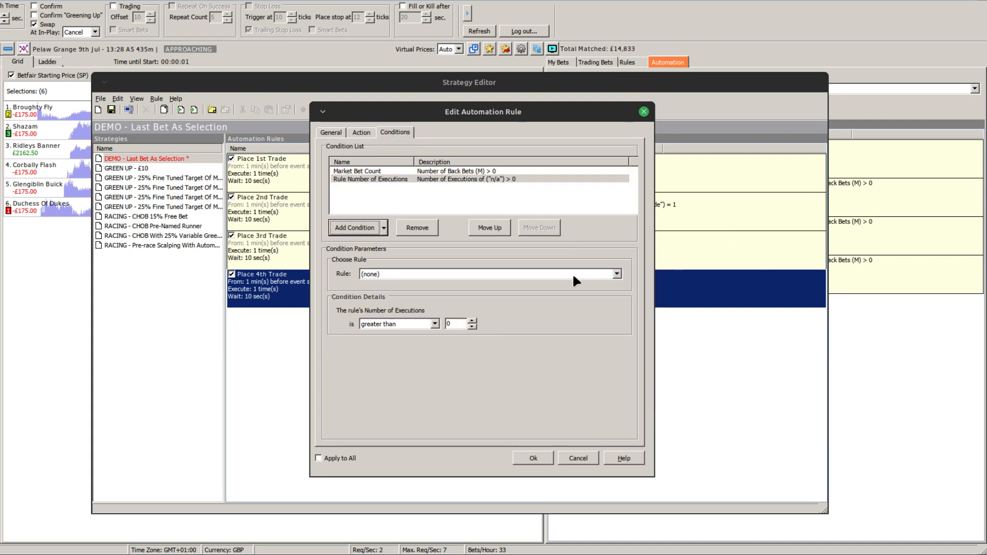
pyautogui.click(436, 276)
pyautogui.click(412, 296)
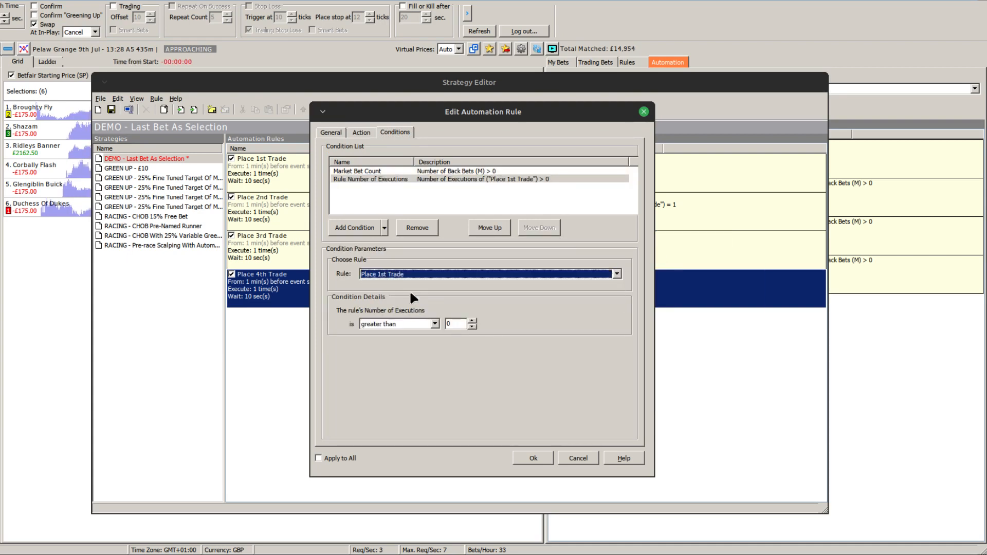
pyautogui.click(435, 324)
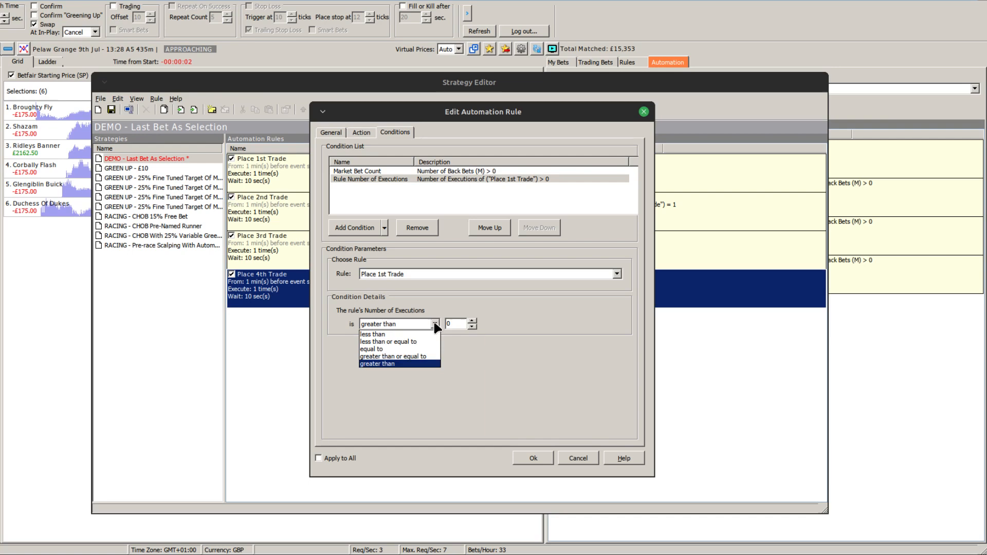
pyautogui.click(381, 350)
pyautogui.click(471, 321)
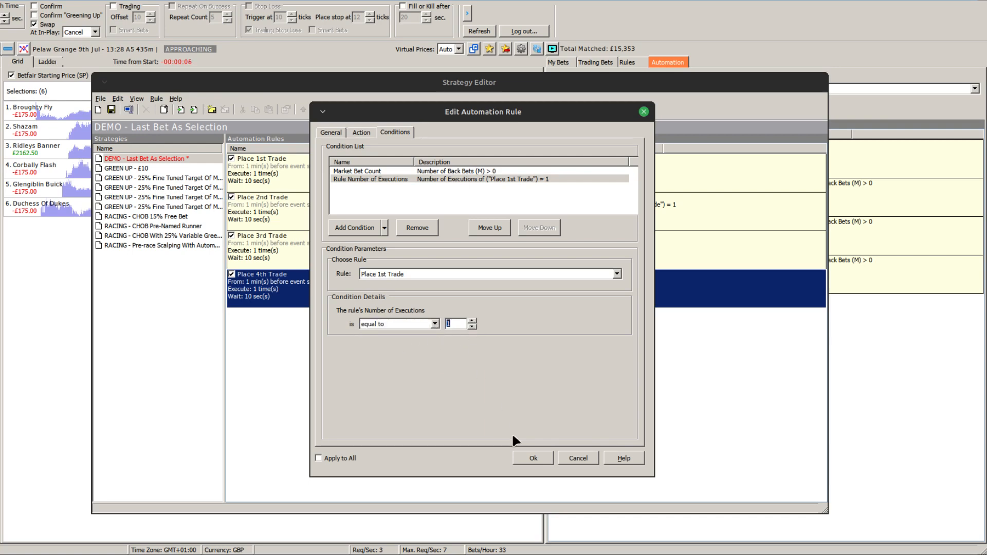
pyautogui.click(533, 456)
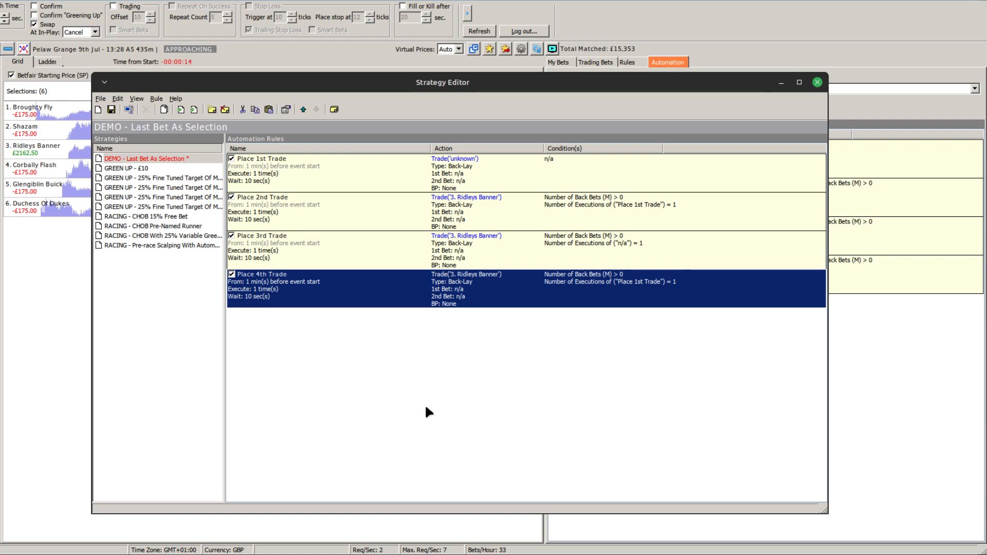
# Save the DEMO - Last Bet As Selection strategy with the added execution-count conditions and close the strategy editor
pyautogui.click(417, 389)
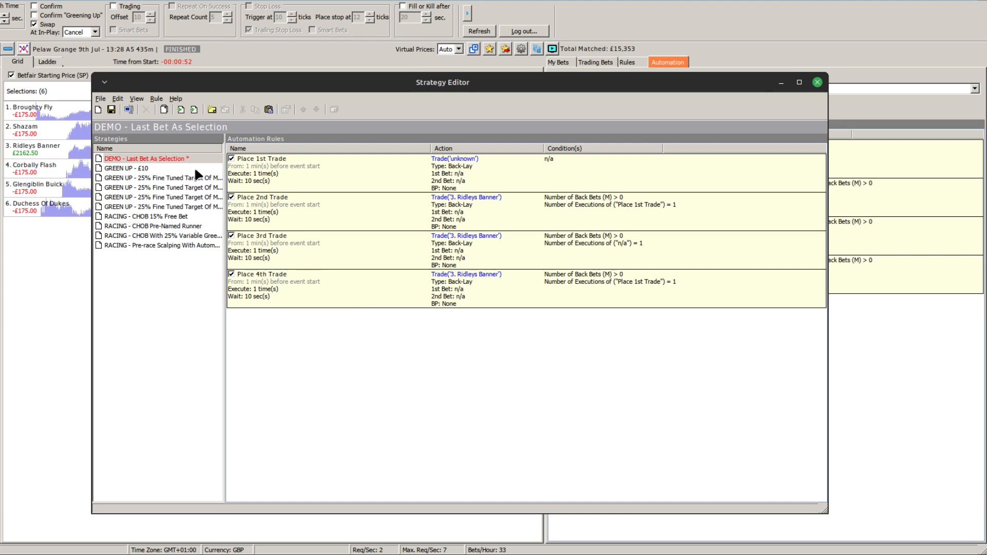
pyautogui.click(112, 110)
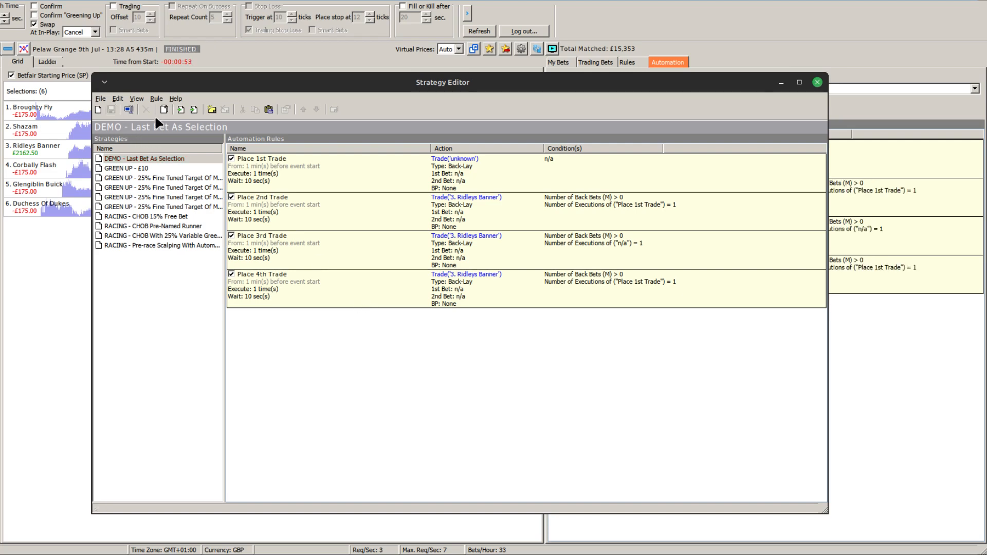
pyautogui.click(817, 82)
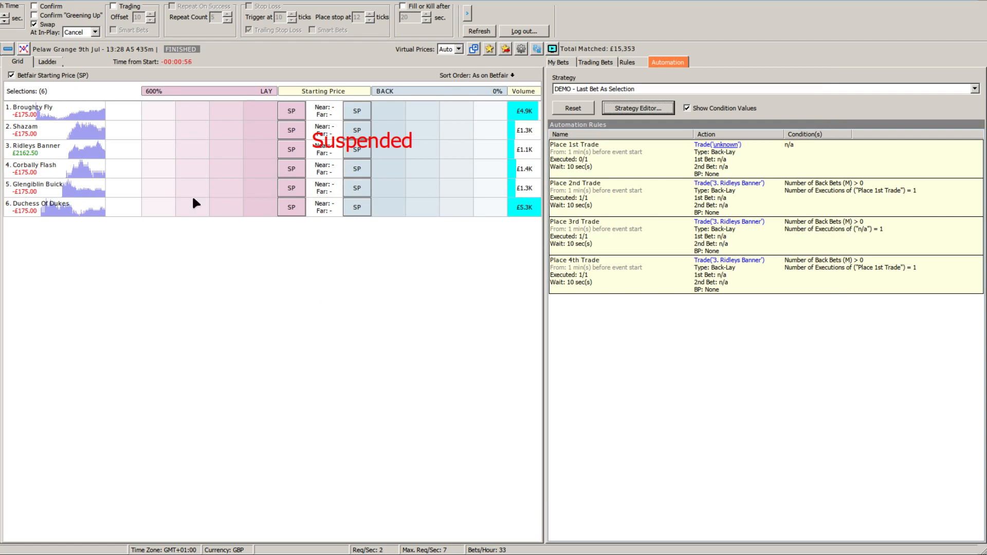